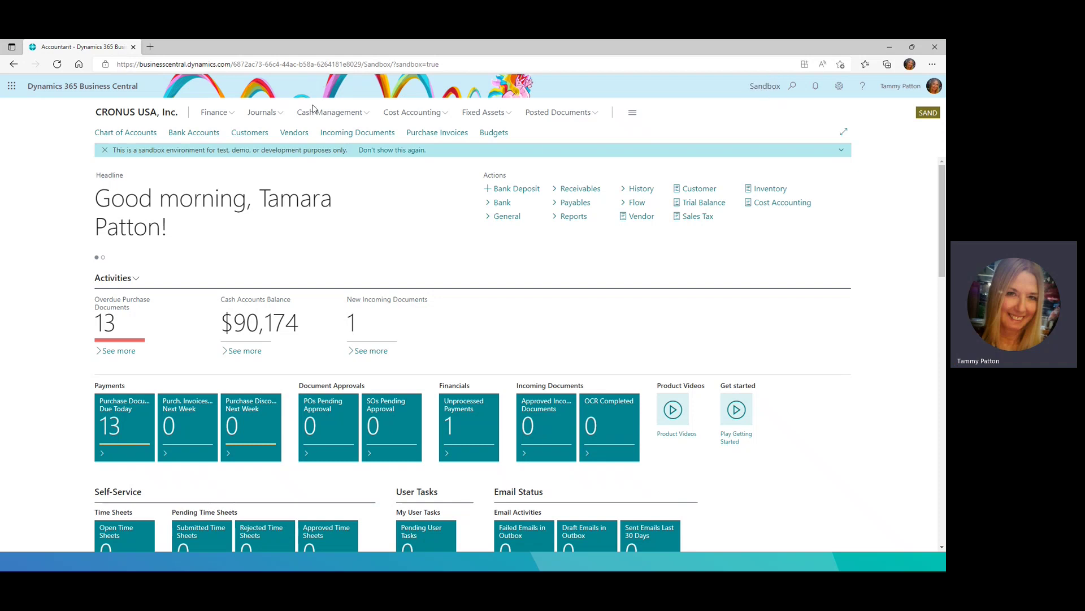
Open the Data Exchange Definitions list from the Data Exchange section of System Administration in the role explorer.
{"action": "left_click", "coordinate": [791, 93]}
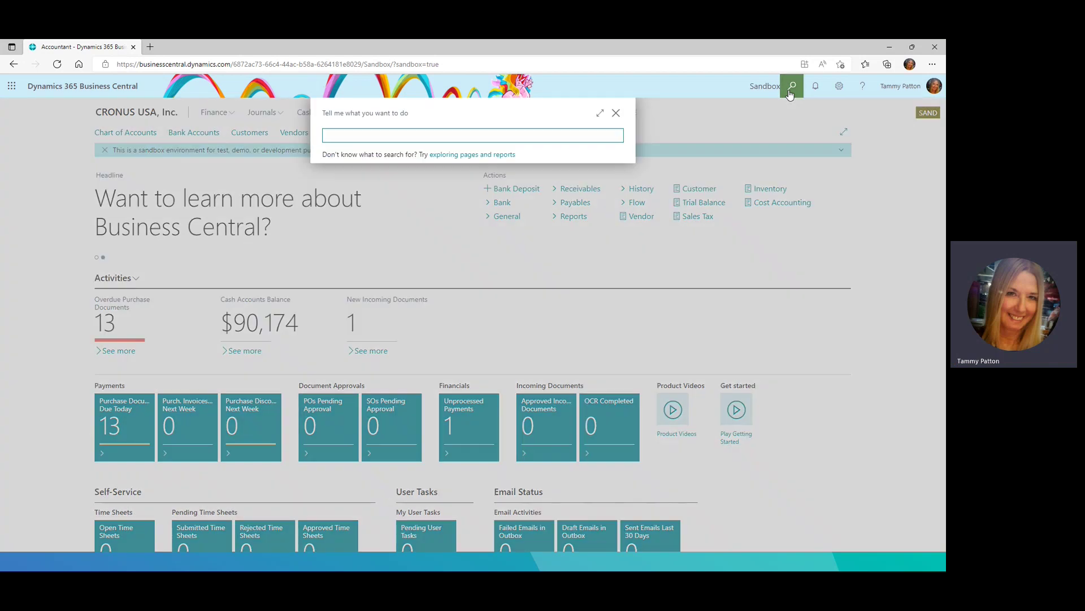
{"action": "left_click", "coordinate": [618, 114]}
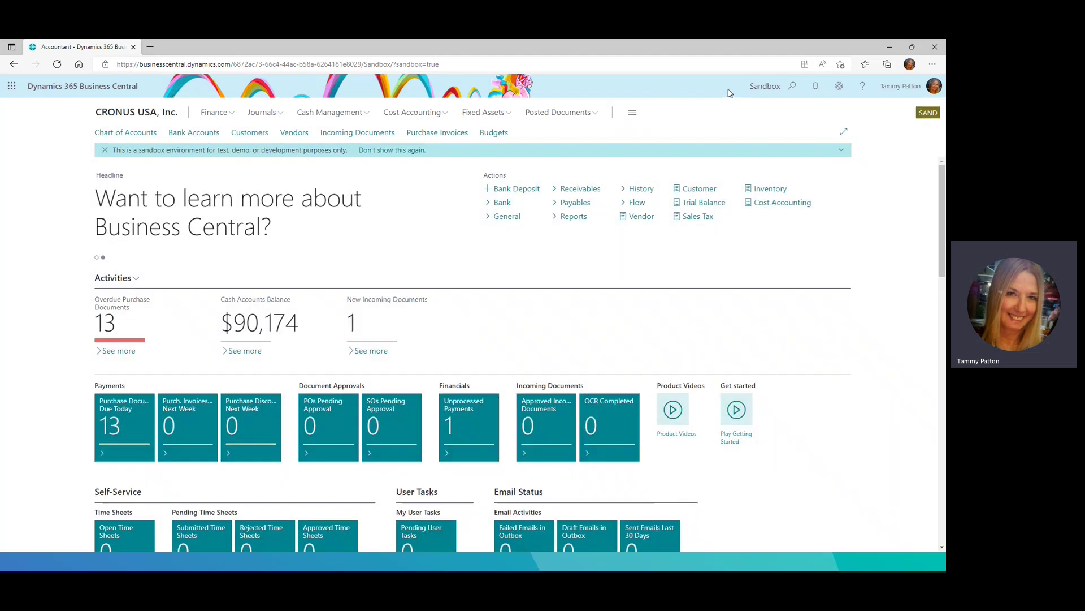
{"action": "left_click", "coordinate": [633, 115]}
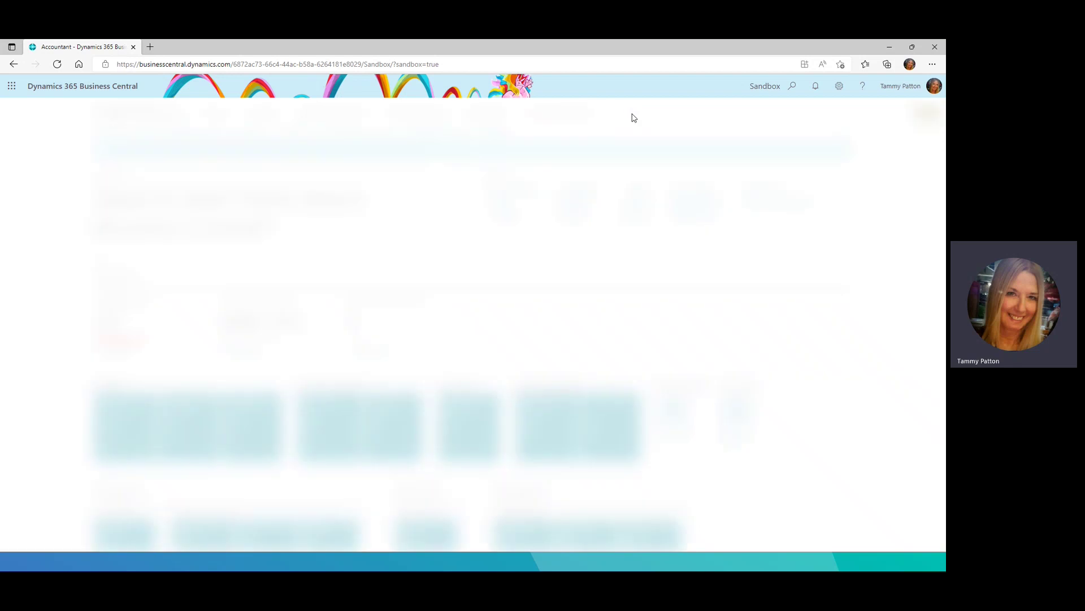
{"action": "left_click", "coordinate": [195, 111]}
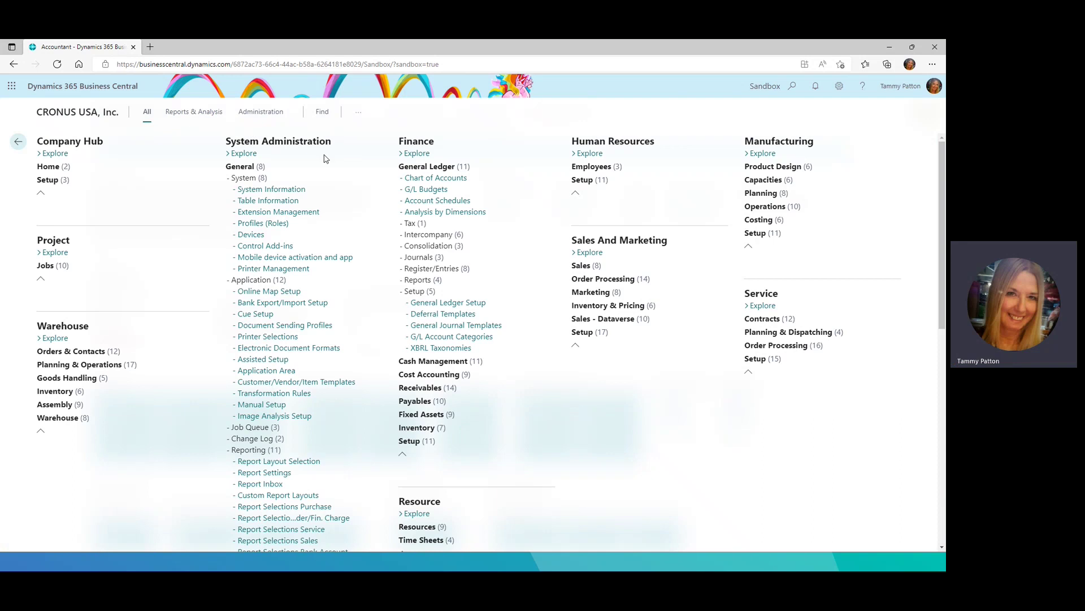
{"action": "left_click", "coordinate": [229, 178]}
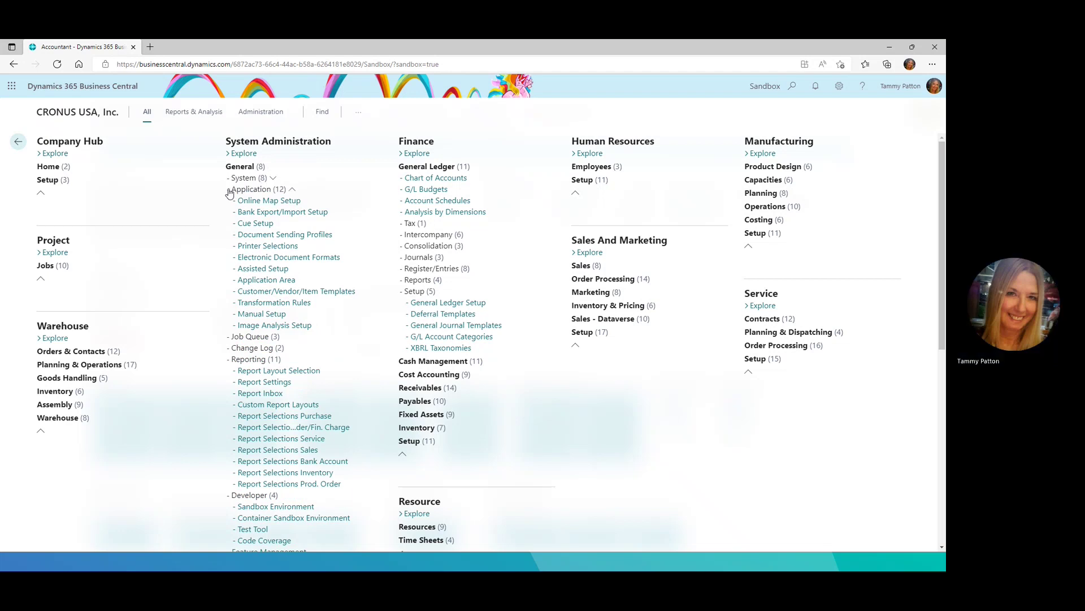
{"action": "left_click", "coordinate": [229, 190]}
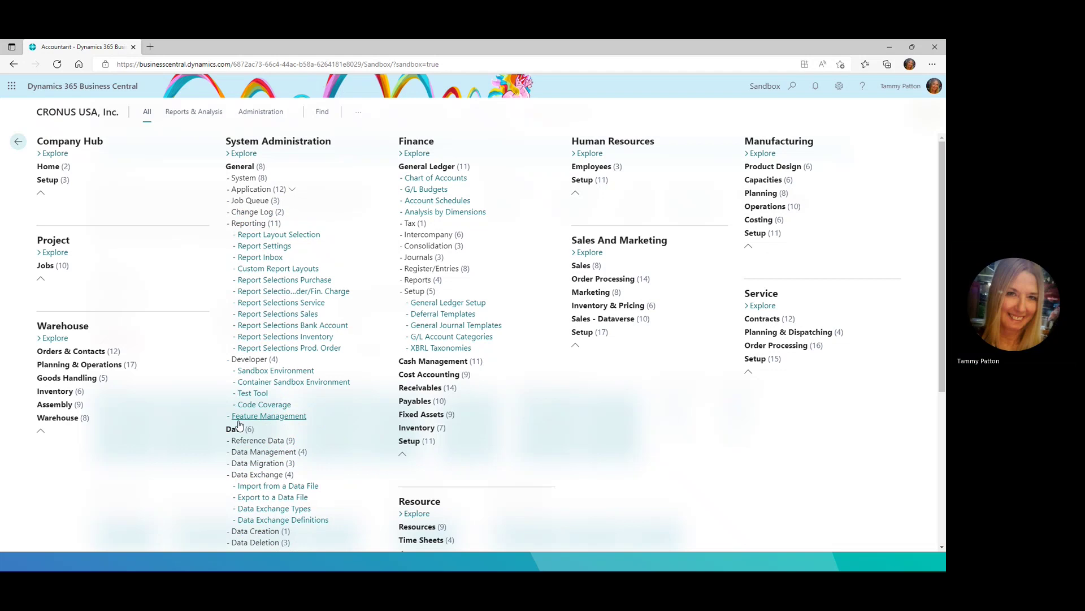
{"action": "left_click", "coordinate": [269, 520]}
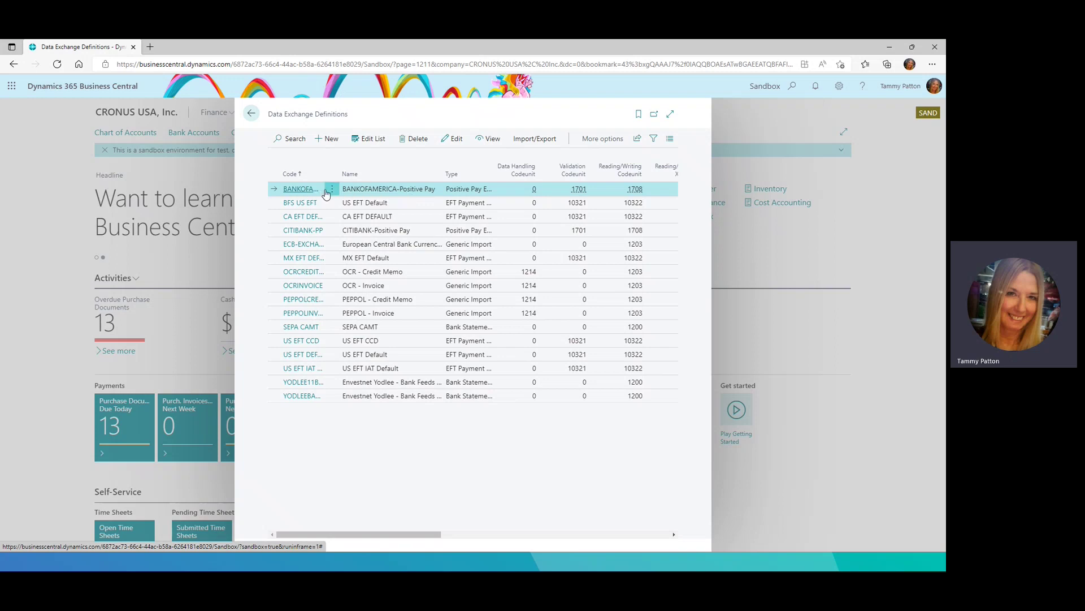
Open the CITIBANK-PP definition and examine its general settings, line definitions and the column definitions of the Detail and Footer lines.
{"action": "left_click", "coordinate": [309, 232]}
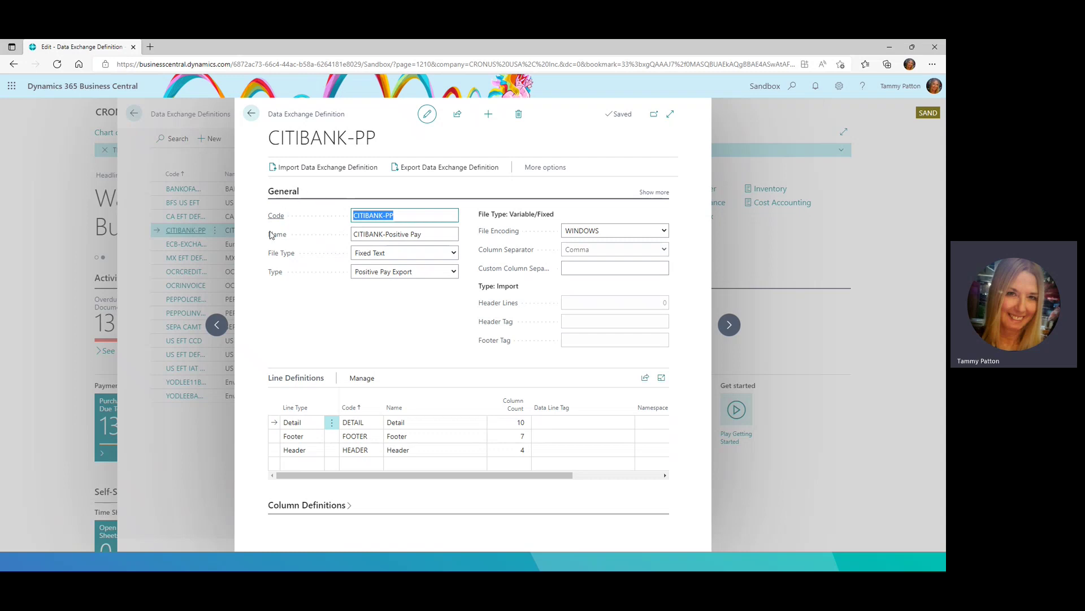
{"action": "left_click", "coordinate": [650, 195]}
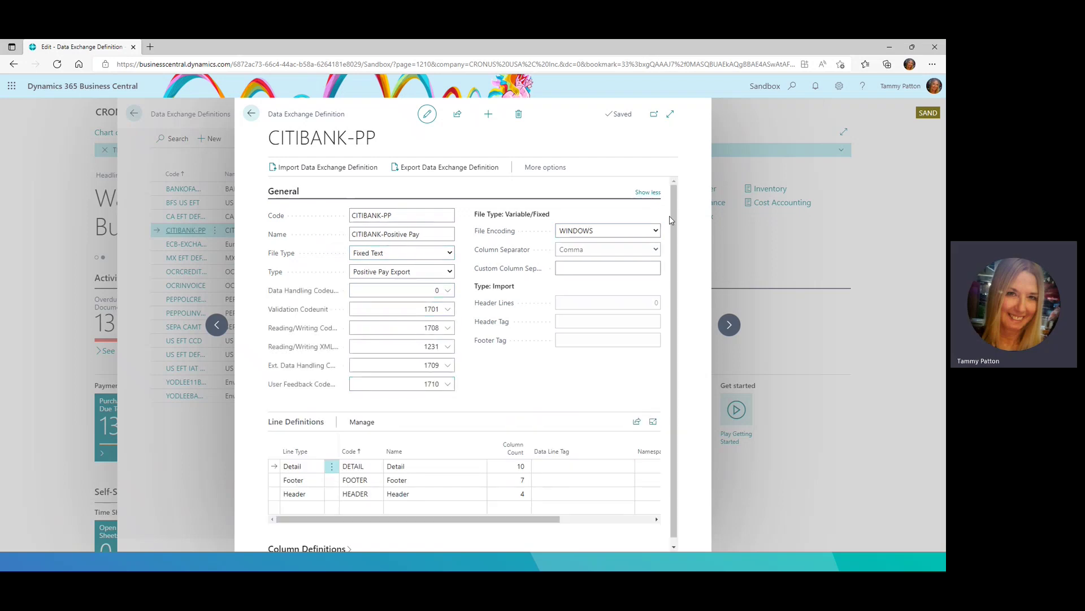
{"action": "left_click", "coordinate": [646, 194]}
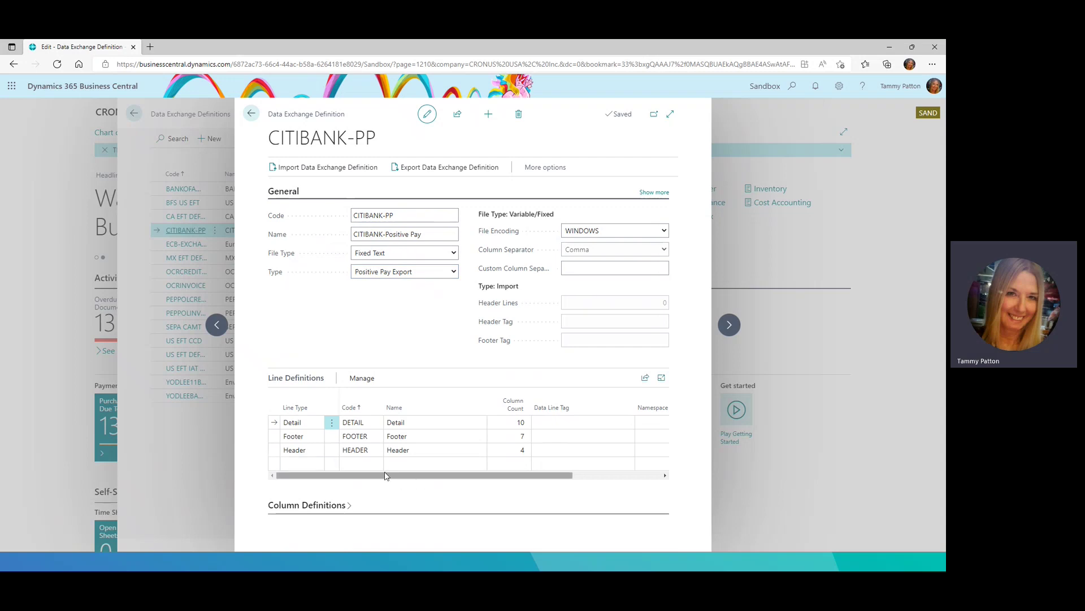
{"action": "left_click", "coordinate": [343, 507]}
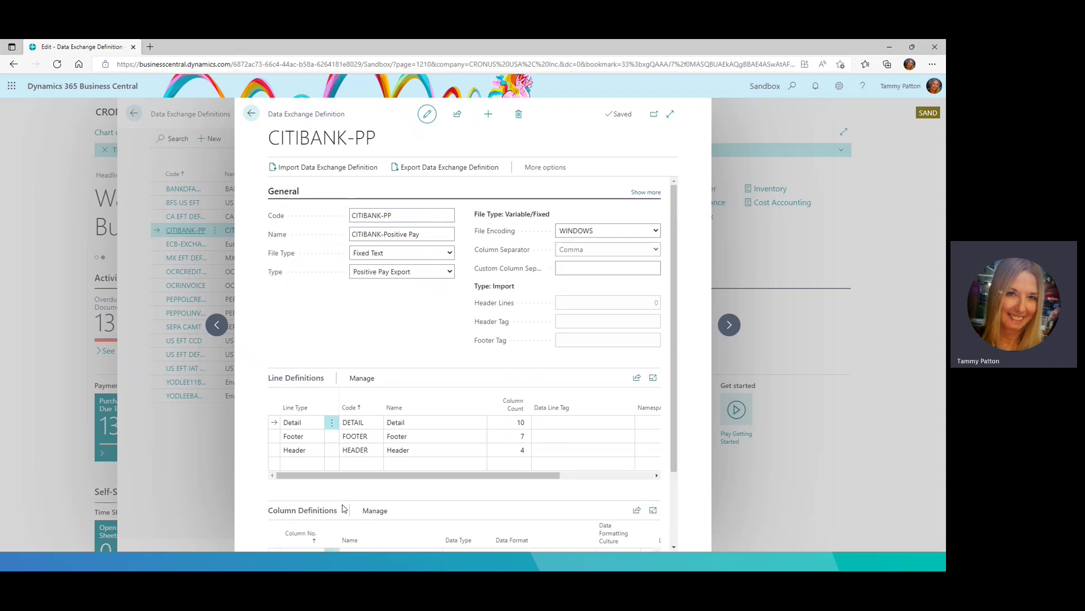
{"action": "left_click_drag", "start_coordinate": [675, 297], "coordinate": [648, 399]}
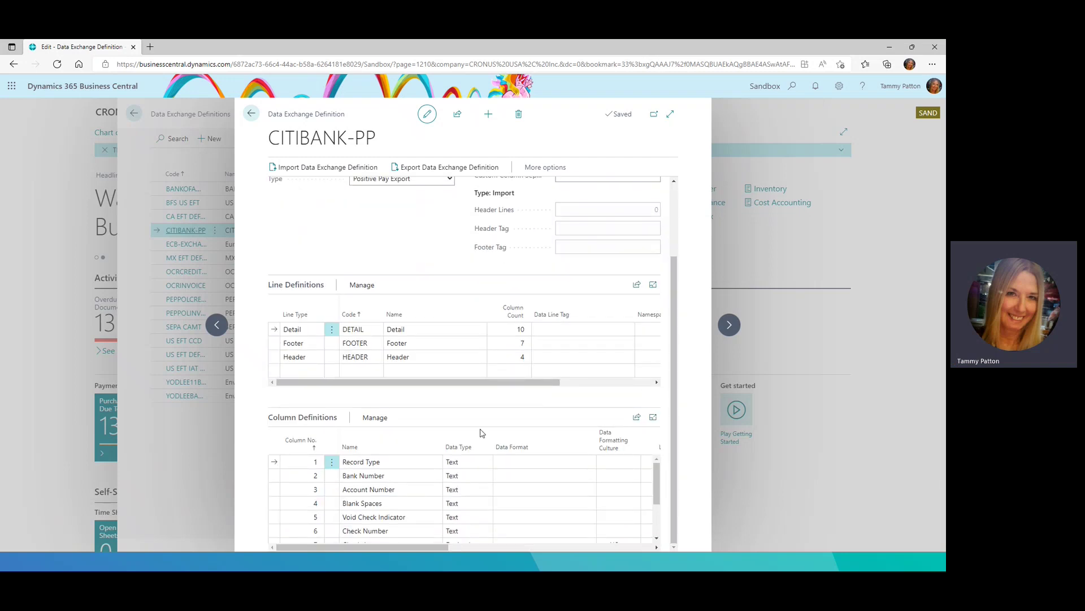
{"action": "left_click", "coordinate": [363, 346]}
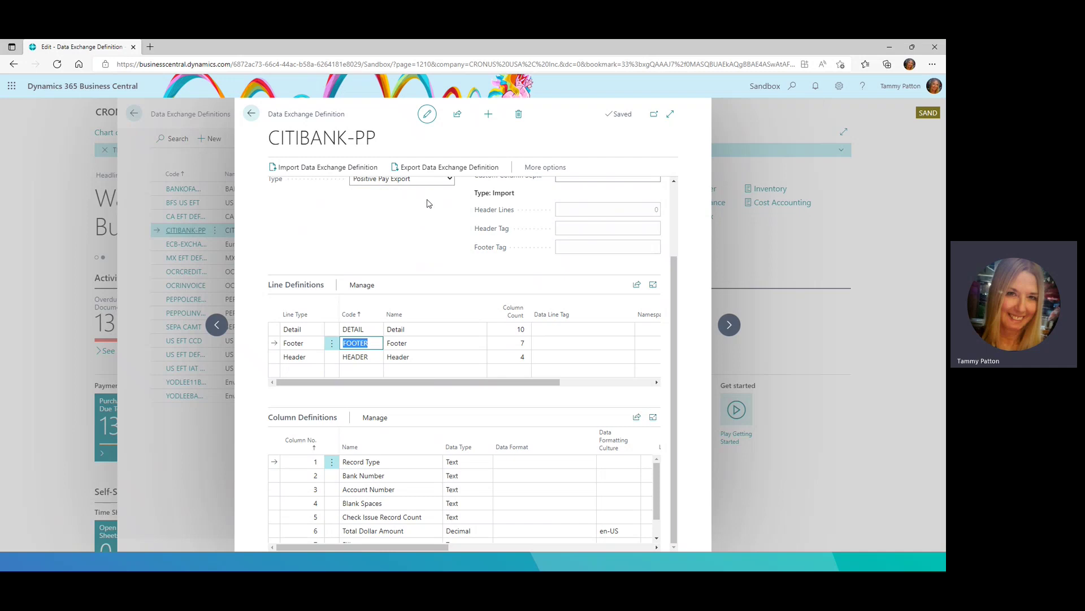
Export the CITIBANK-PP data exchange definition, keep the downloaded XML file and open it in Notepad.
{"action": "left_click", "coordinate": [433, 168]}
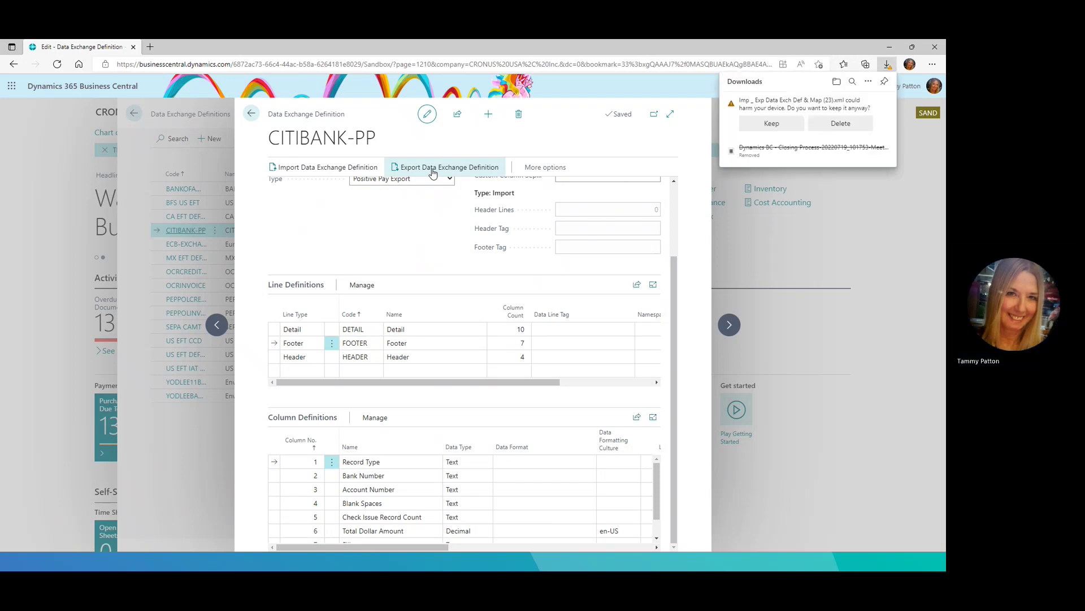
{"action": "left_click", "coordinate": [764, 124]}
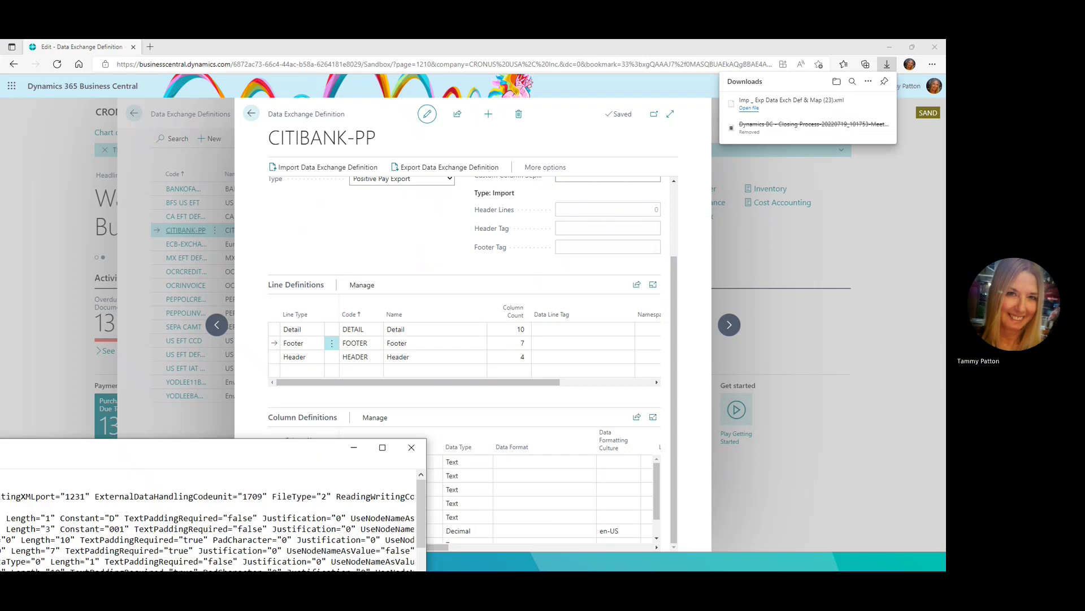
{"action": "left_click_drag", "start_coordinate": [23, 447], "coordinate": [401, 196]}
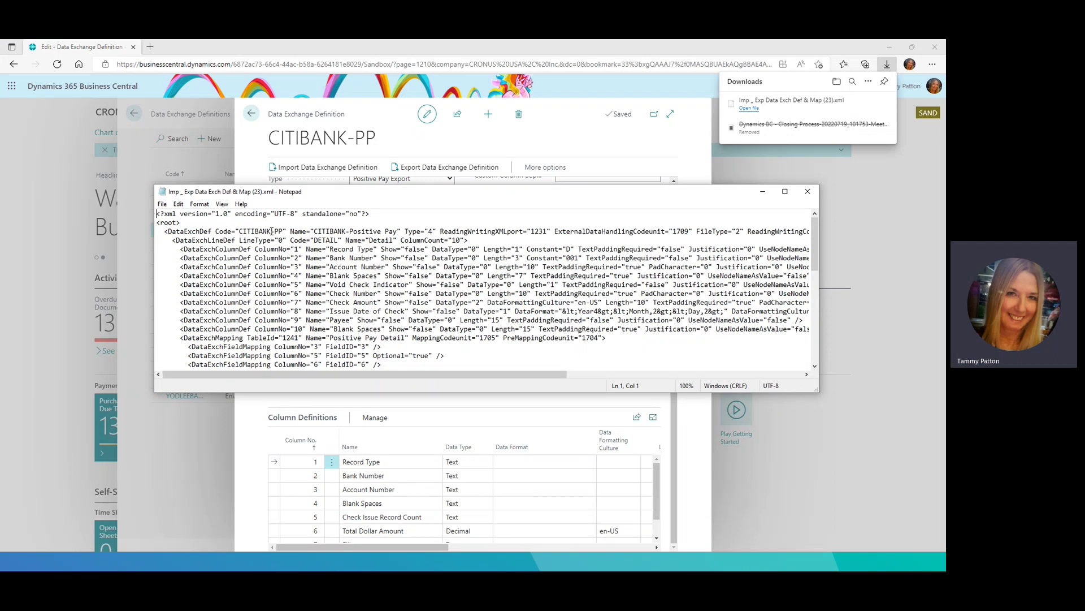
Change the DataExchDef code in the exported XML to MYTEST-PP, then save and close the file.
{"action": "left_click_drag", "start_coordinate": [271, 231], "coordinate": [242, 233]}
{"action": "type", "text": "MYTEST"}
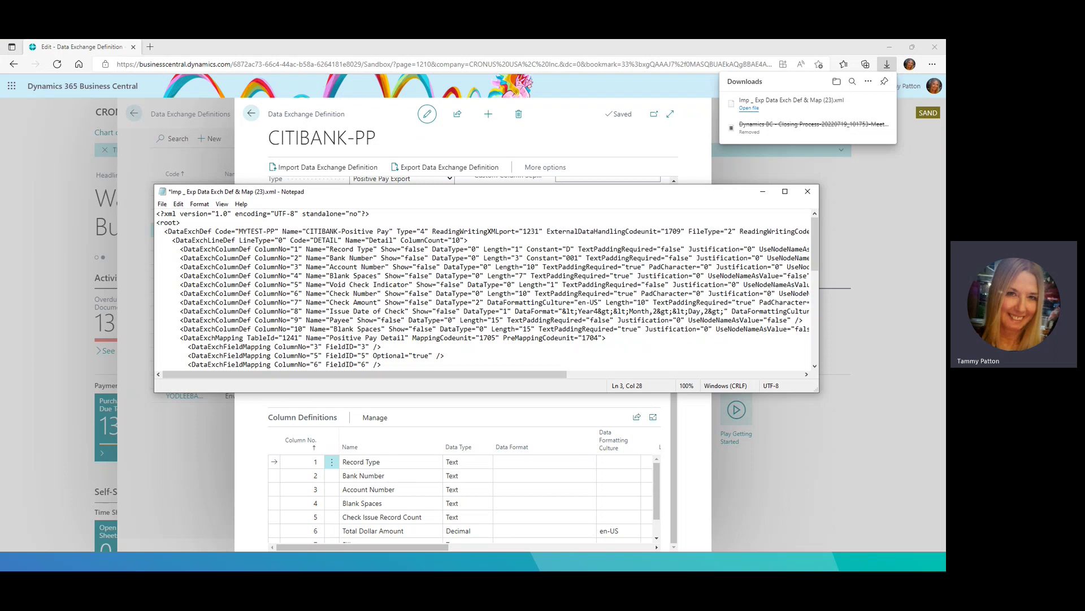
{"action": "left_click", "coordinate": [162, 205]}
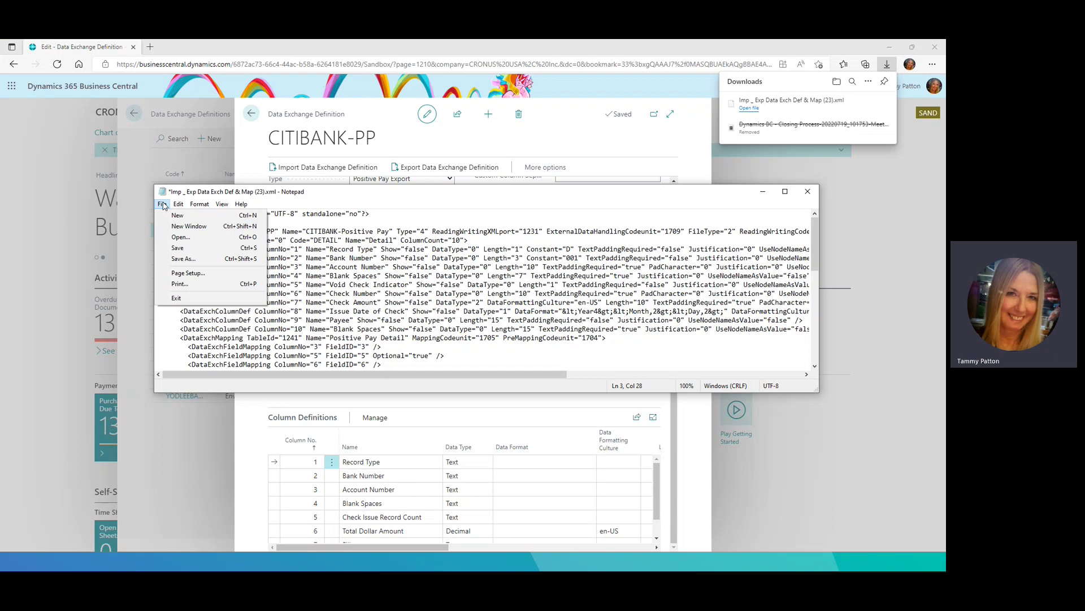
{"action": "left_click", "coordinate": [177, 249]}
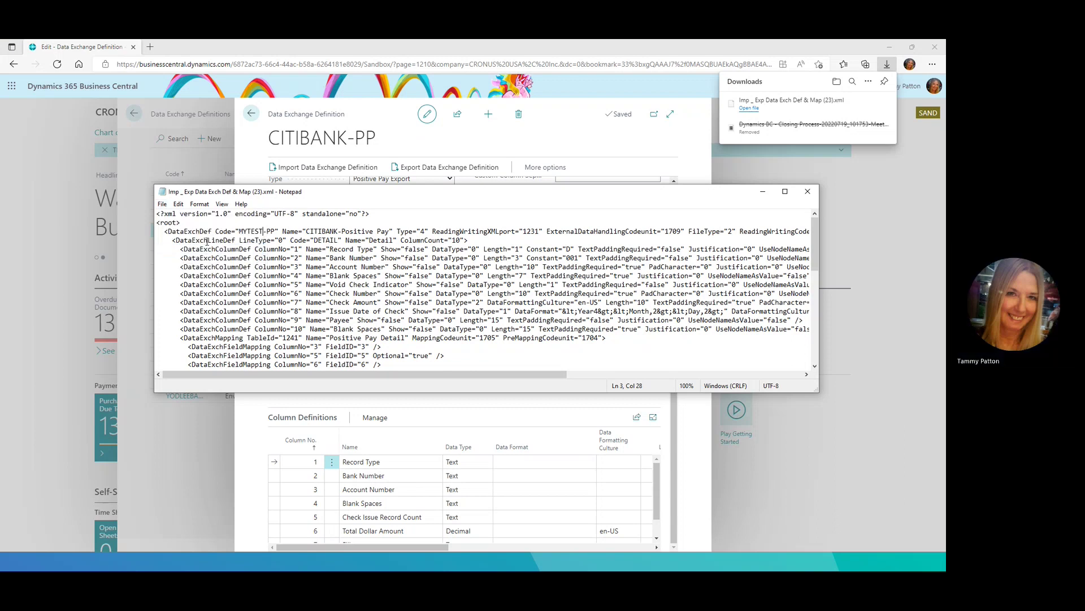
{"action": "left_click", "coordinate": [807, 196]}
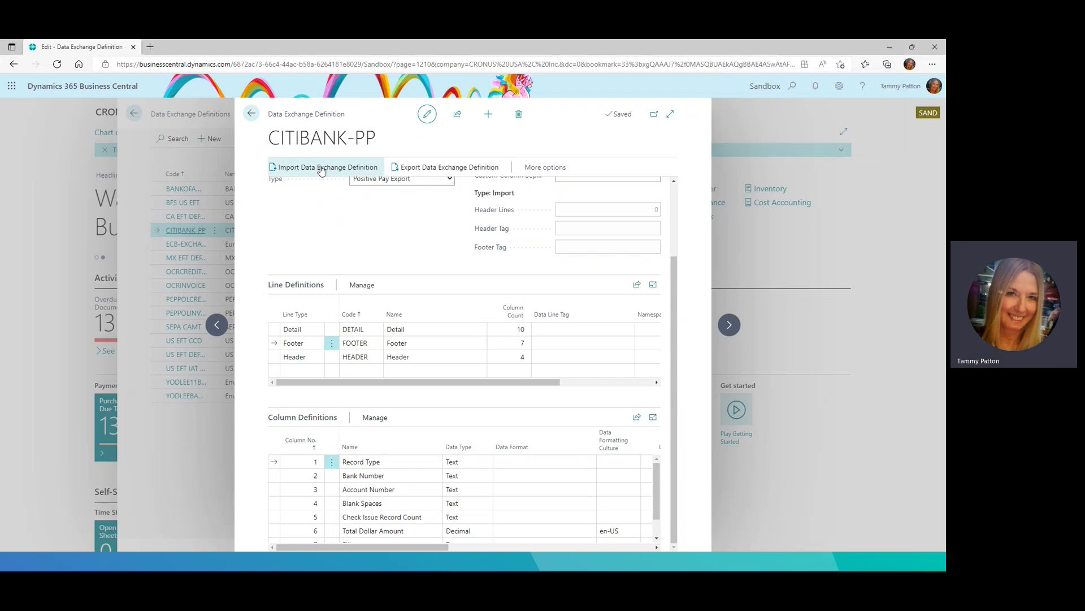
Return to the Data Exchange Definitions list and import Imp _ Exp Data Exch Def & Map (23).xml from Downloads.
{"action": "left_click", "coordinate": [252, 115]}
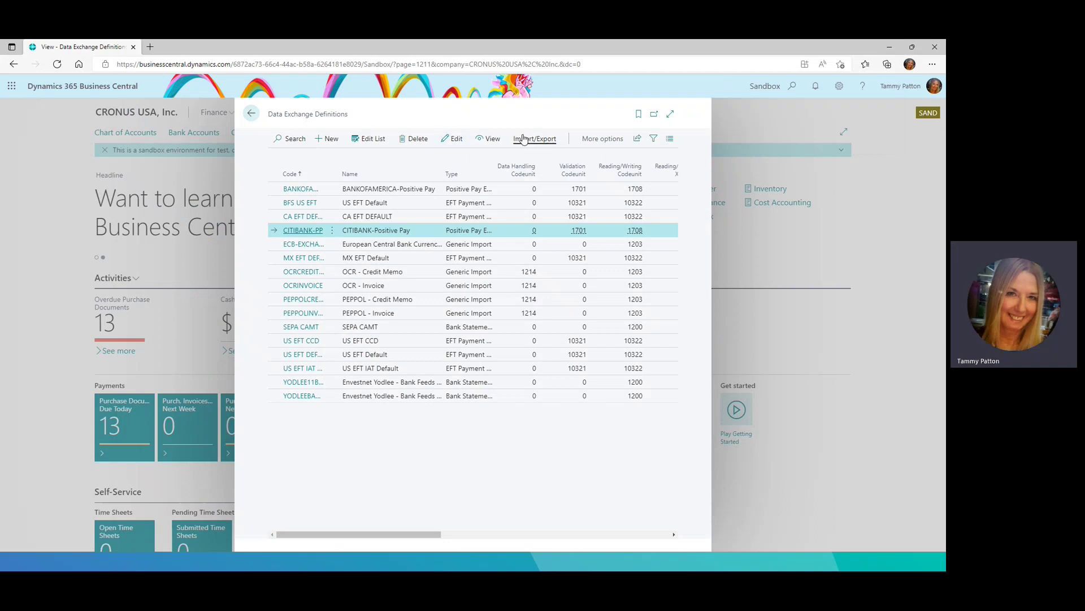
{"action": "left_click", "coordinate": [523, 139]}
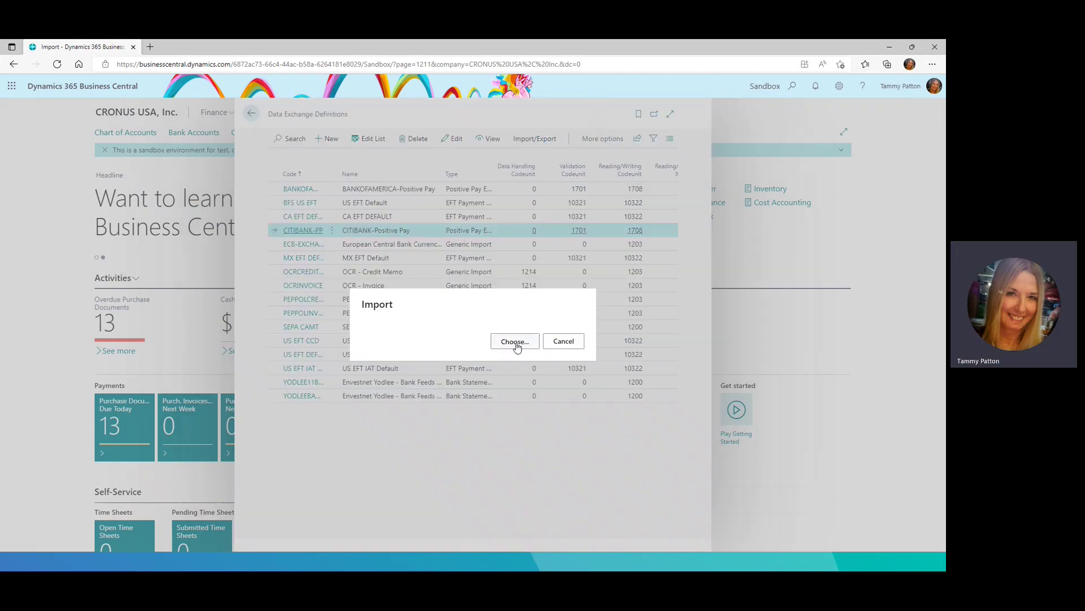
{"action": "left_click", "coordinate": [515, 342]}
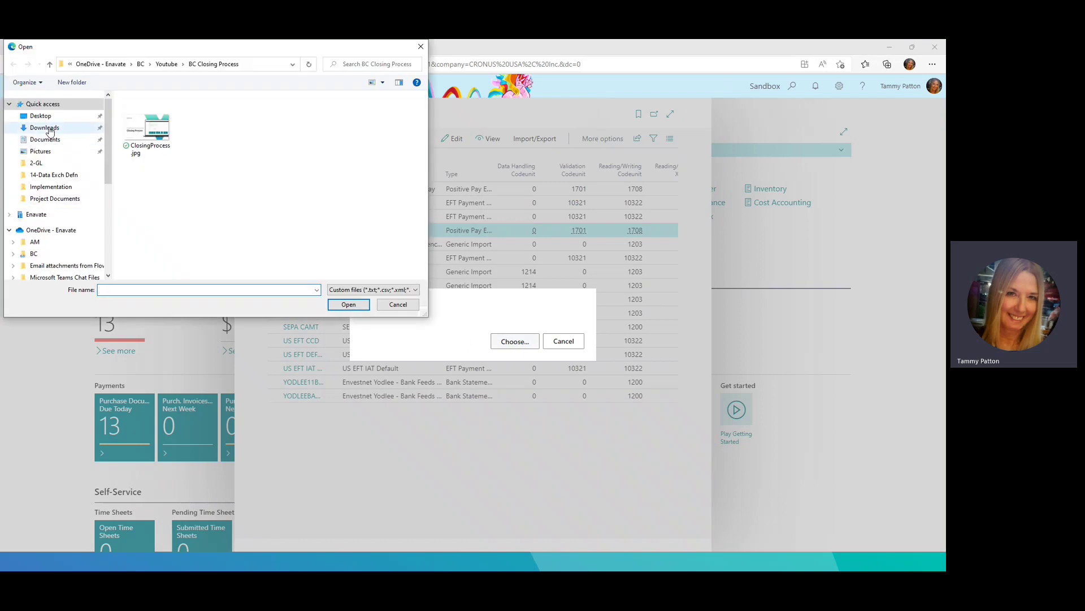
{"action": "left_click", "coordinate": [49, 129]}
{"action": "left_click", "coordinate": [160, 125]}
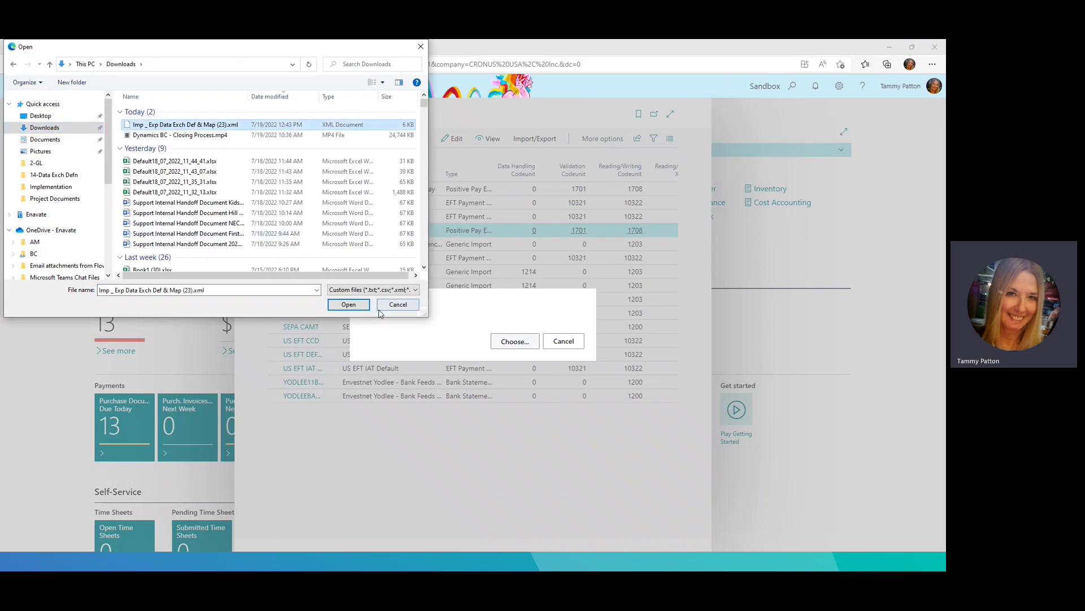
{"action": "left_click", "coordinate": [346, 304]}
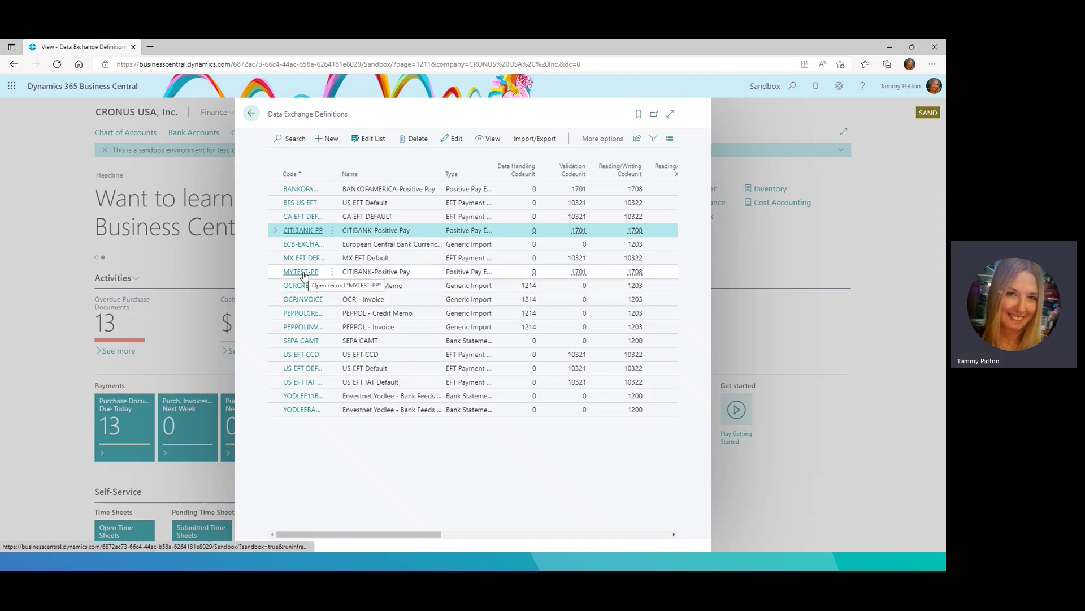
Open the MYTEST-PP definition and set its name to the owner's first name in possessive form followed by "Test Positive Pay".
{"action": "left_click", "coordinate": [301, 272]}
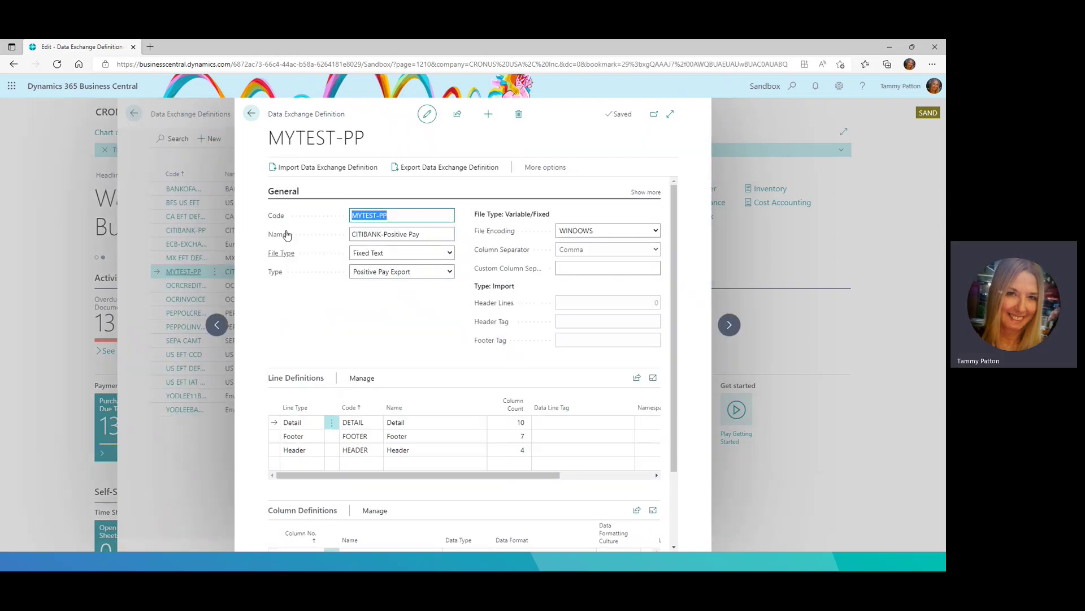
{"action": "left_click", "coordinate": [436, 234]}
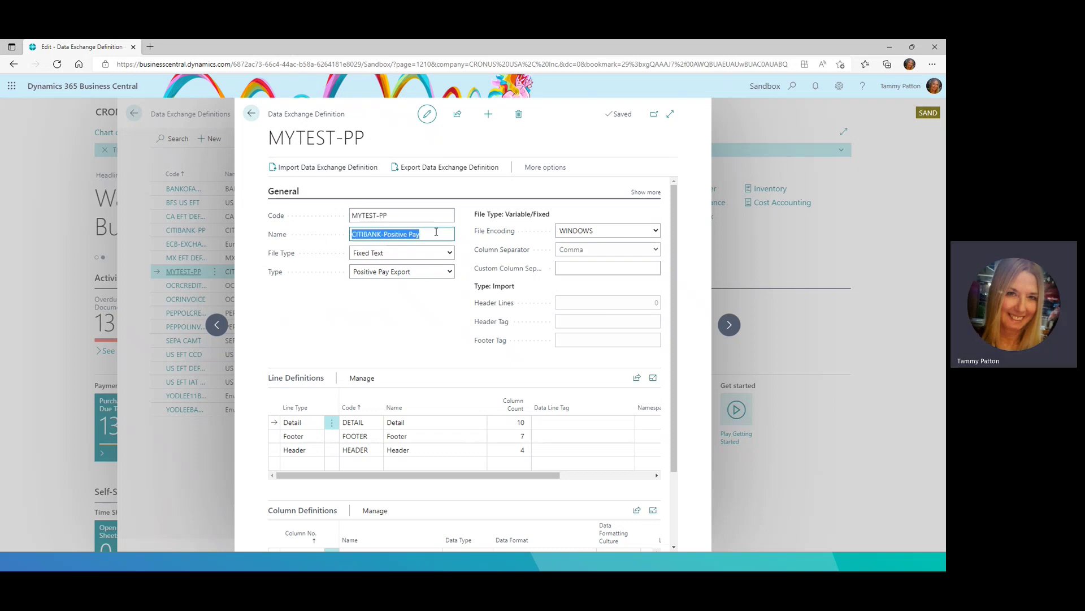
{"action": "type", "text": "Tammy"}
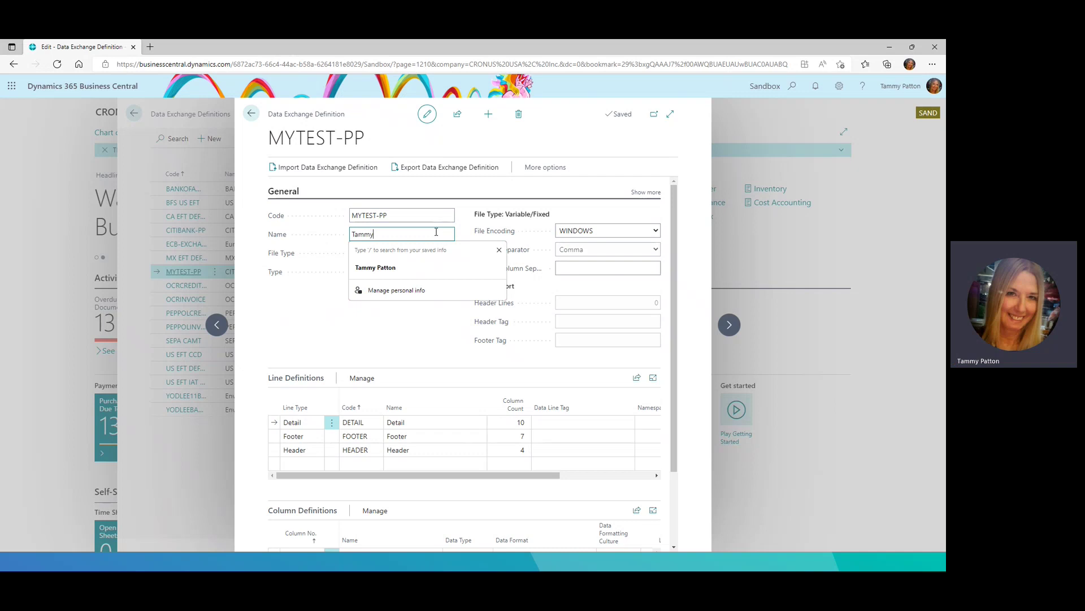
{"action": "type", "text": "'s Tes"}
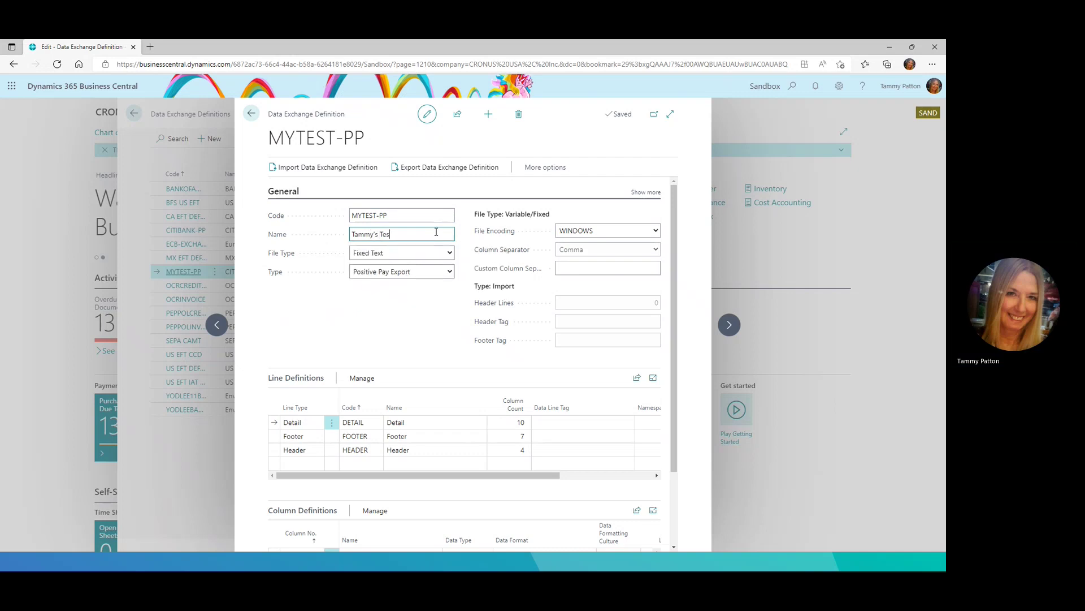
{"action": "type", "text": "t Positive Pay"}
{"action": "left_click", "coordinate": [398, 323]}
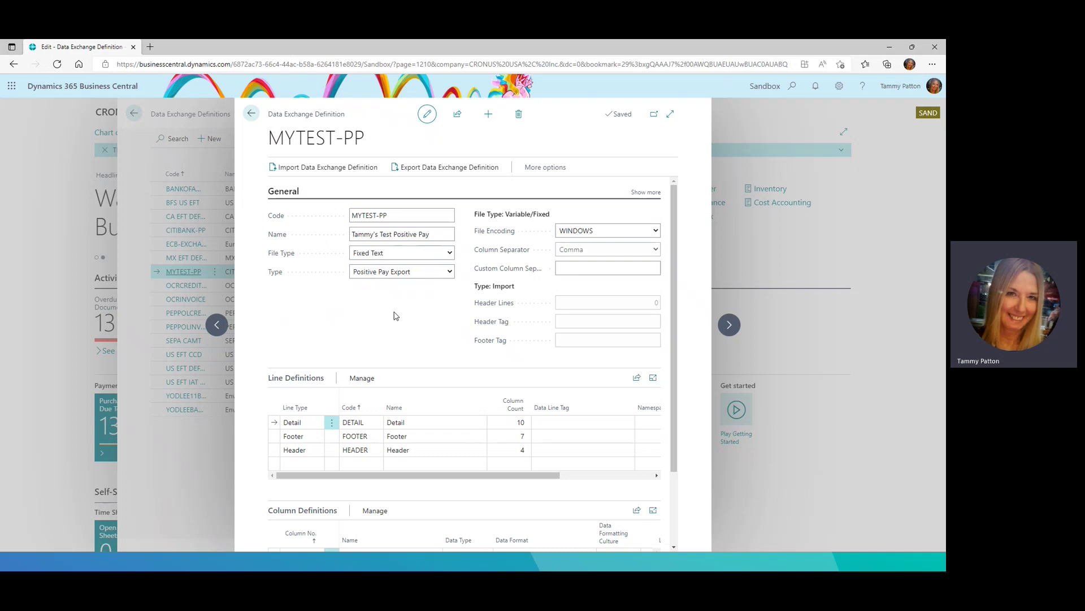
Expand the MYTEST-PP page to full width and delete the Footer line from its line definitions.
{"action": "left_click", "coordinate": [671, 114]}
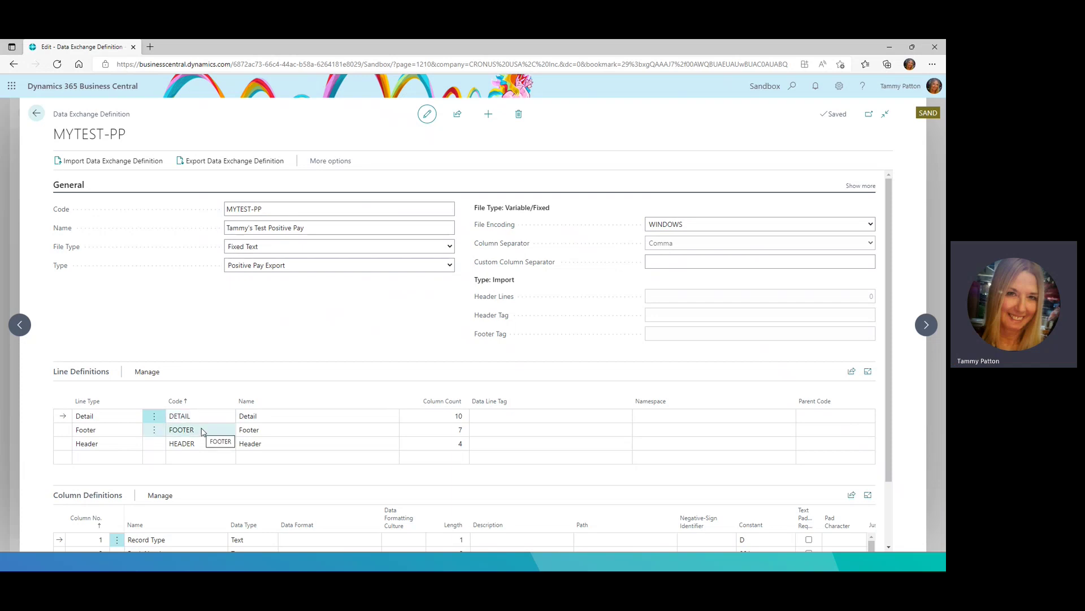
{"action": "left_click", "coordinate": [127, 431]}
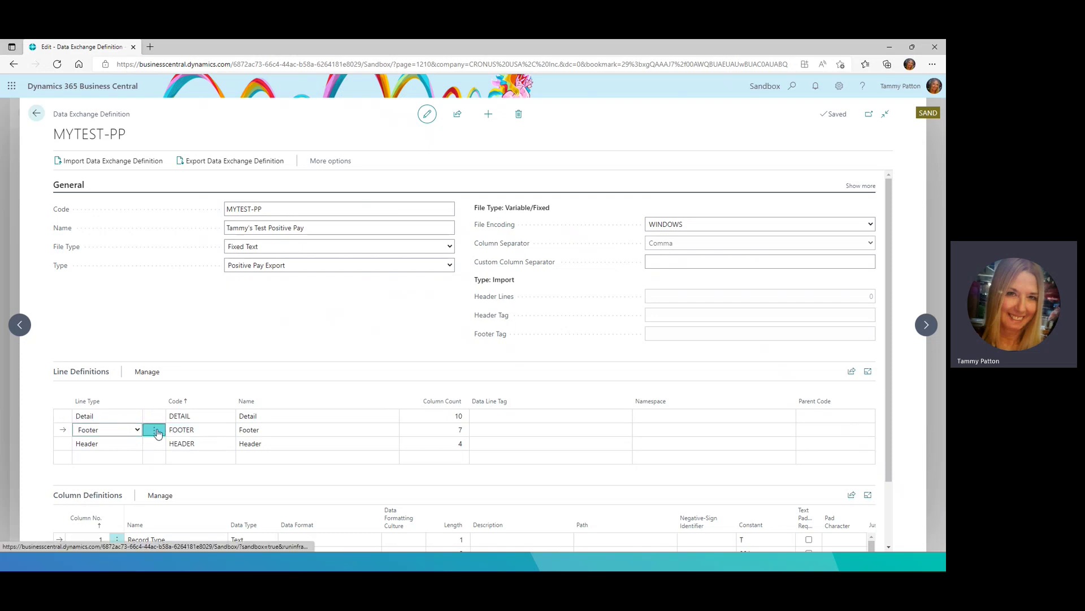
{"action": "left_click", "coordinate": [156, 430]}
{"action": "left_click", "coordinate": [140, 465]}
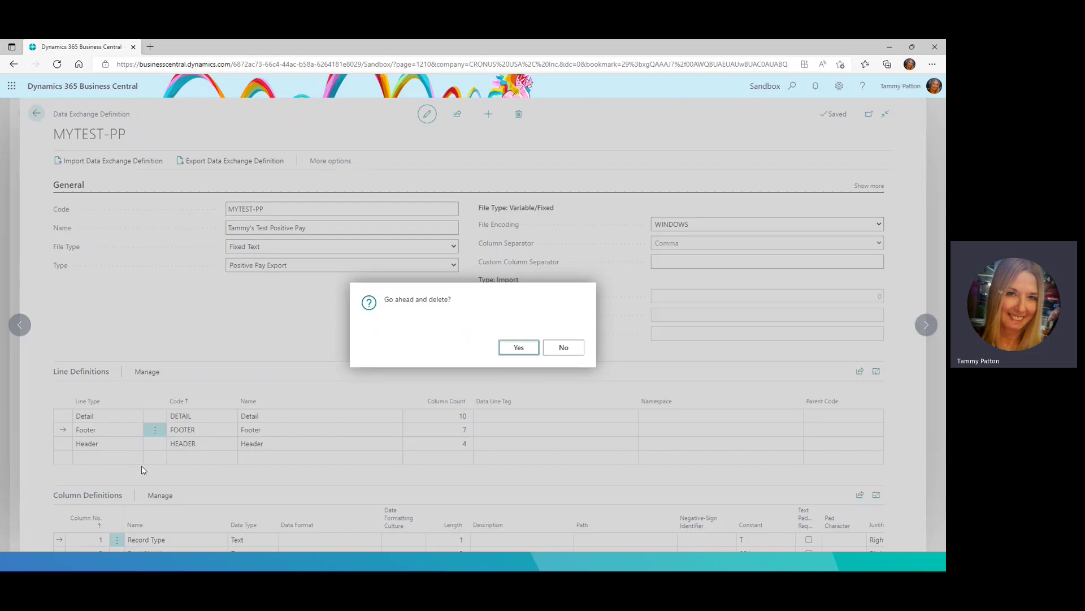
{"action": "left_click", "coordinate": [509, 347]}
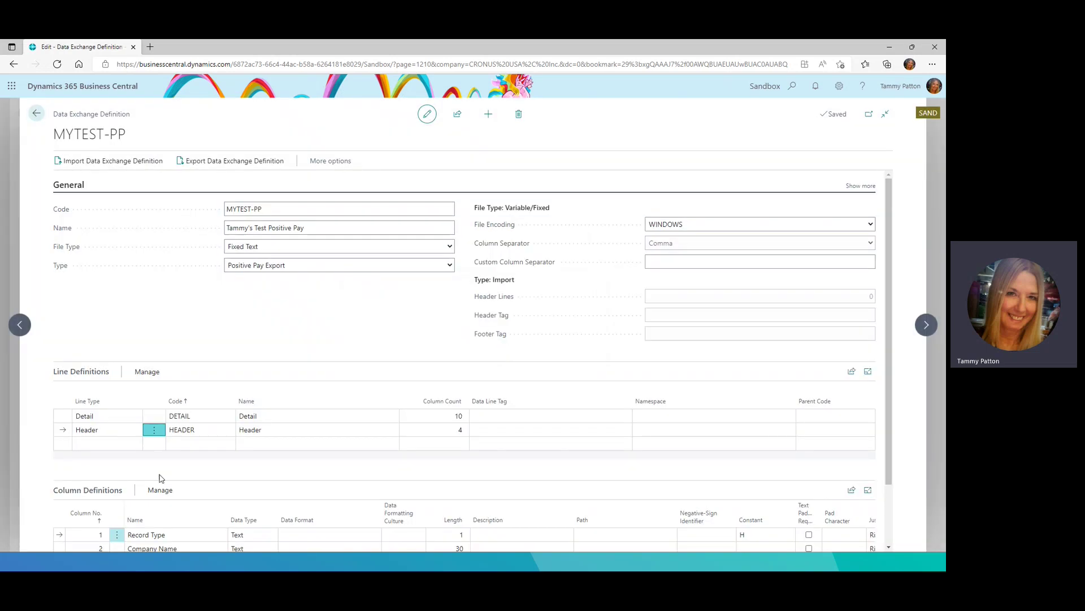
Delete the Header line from the line definitions of MYTEST-PP.
{"action": "left_click", "coordinate": [154, 429]}
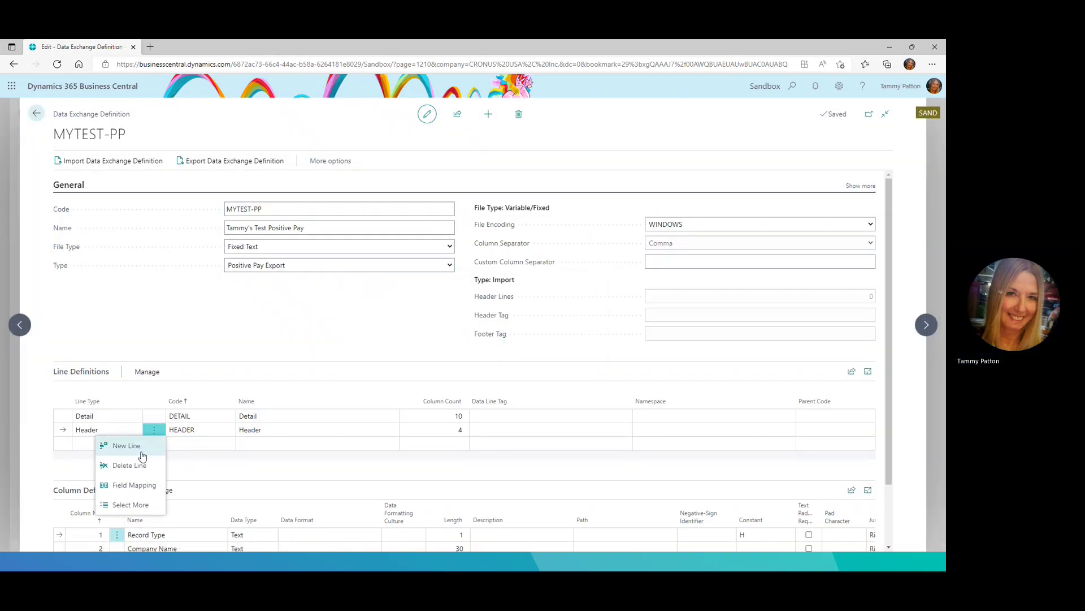
{"action": "left_click", "coordinate": [136, 469]}
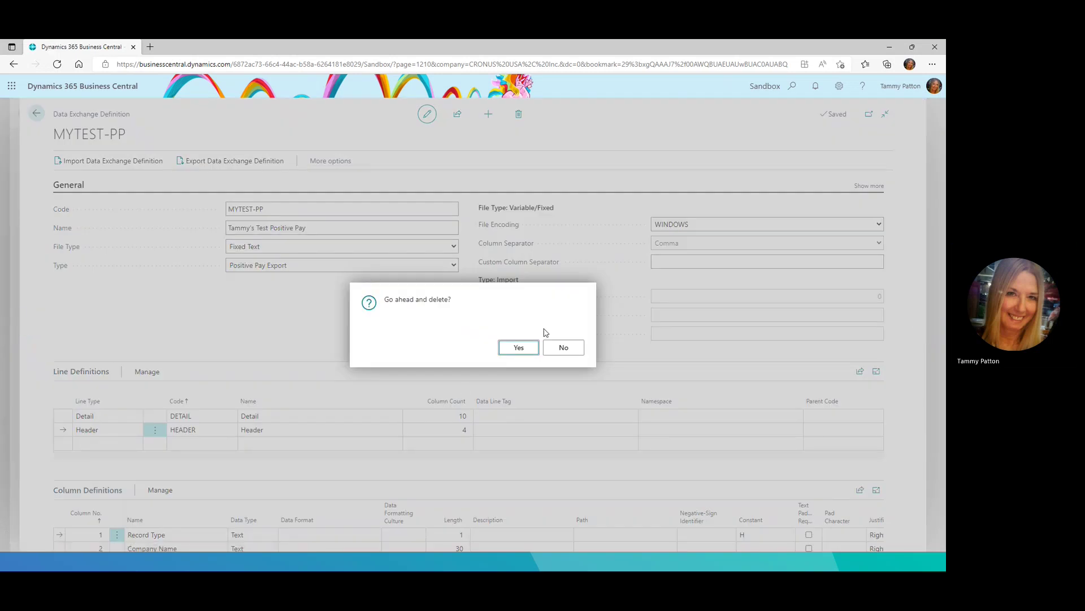
{"action": "left_click", "coordinate": [516, 348]}
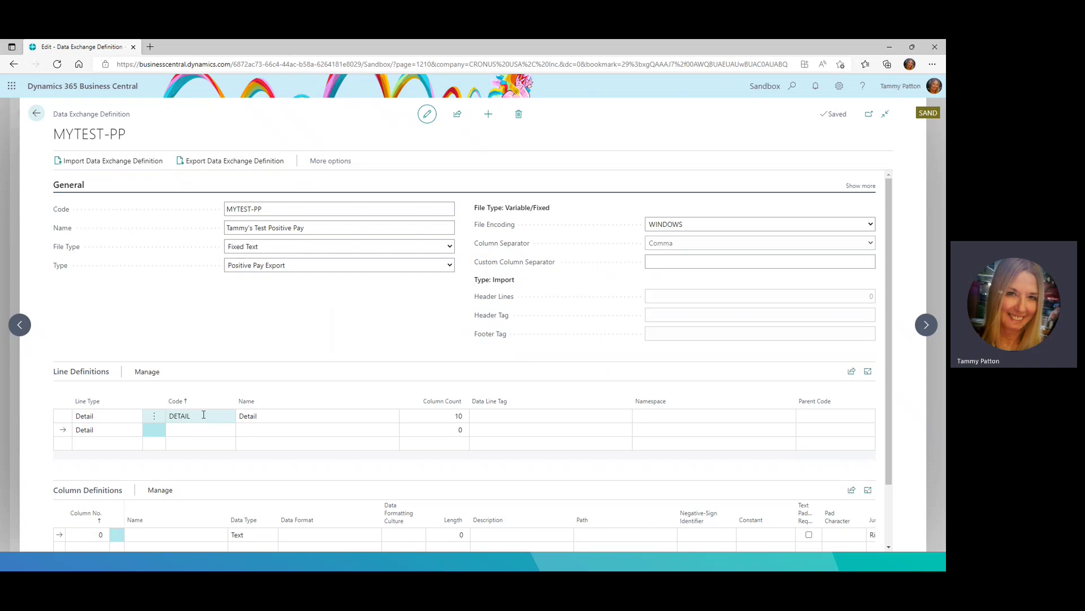
Select the Detail line and review its column definitions through to the last column.
{"action": "left_click", "coordinate": [203, 414]}
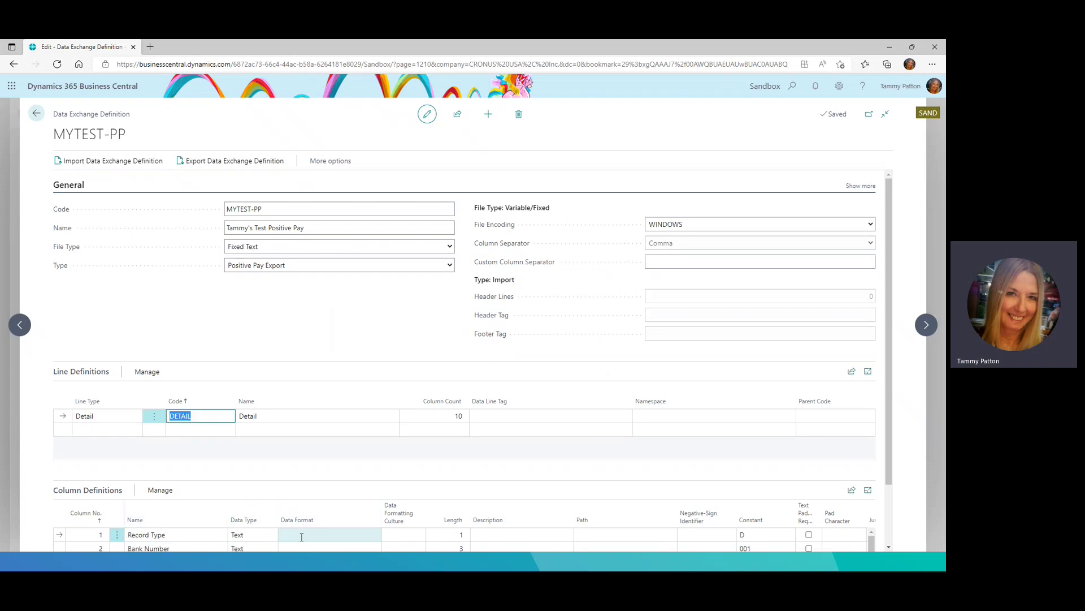
{"action": "left_click", "coordinate": [890, 272]}
{"action": "left_click_drag", "start_coordinate": [890, 272], "coordinate": [874, 338]}
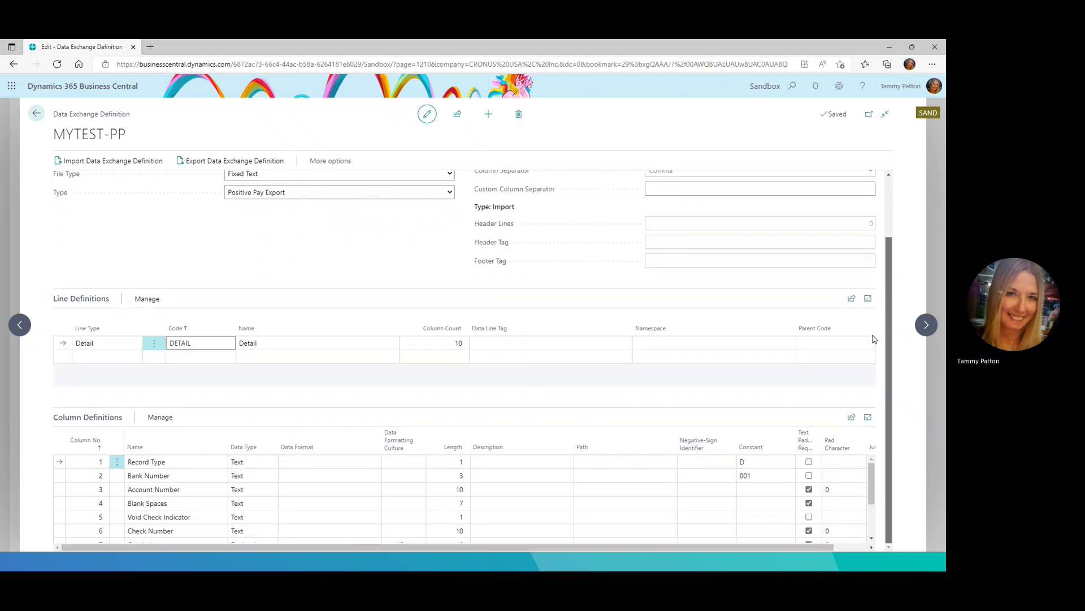
{"action": "left_click", "coordinate": [448, 343]}
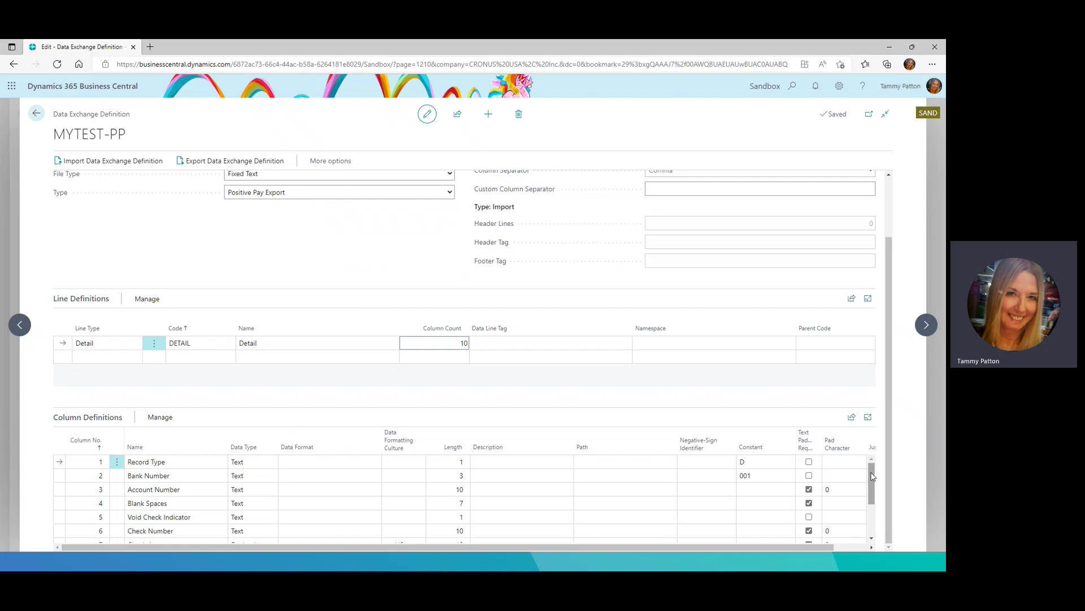
{"action": "left_click_drag", "start_coordinate": [873, 476], "coordinate": [869, 507]}
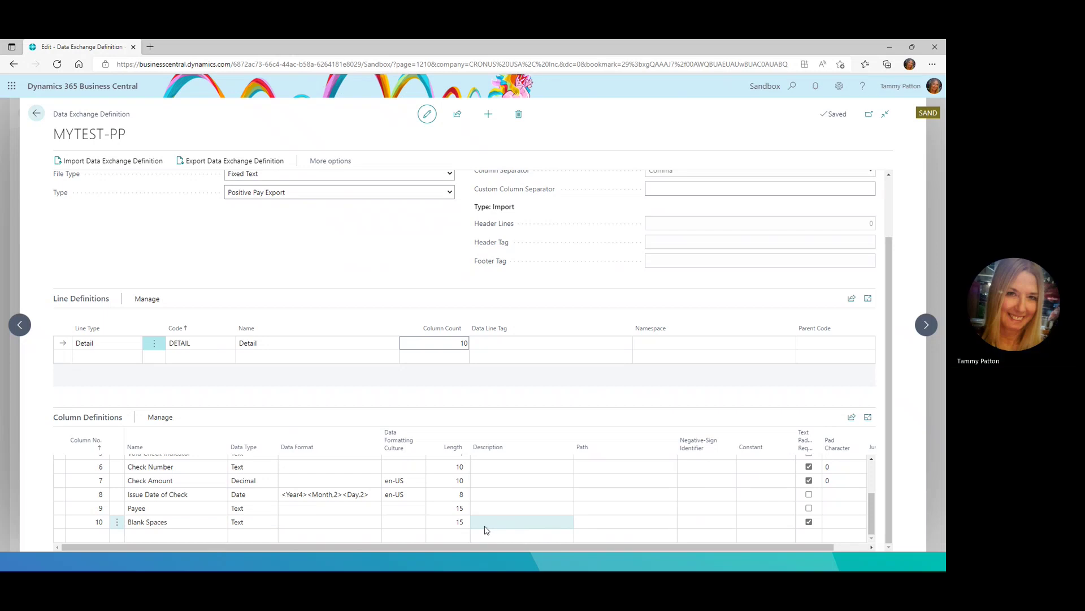
{"action": "scroll", "coordinate": [198, 362], "scroll_direction": "up", "scroll_amount": 1}
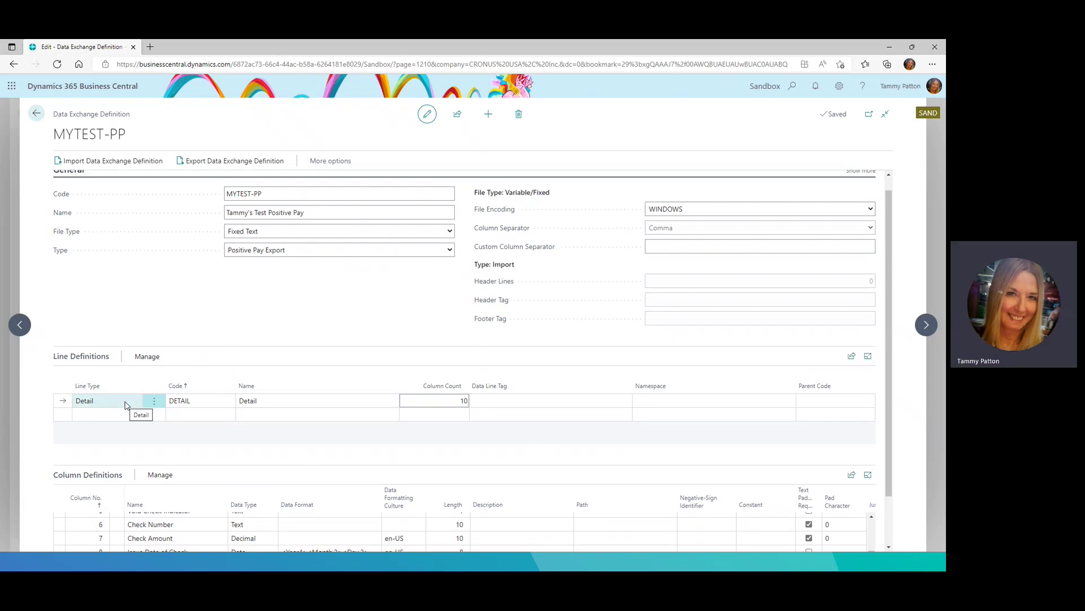
Open the field mapping of the Detail line and browse the column choices for the Account Number row.
{"action": "left_click", "coordinate": [192, 400]}
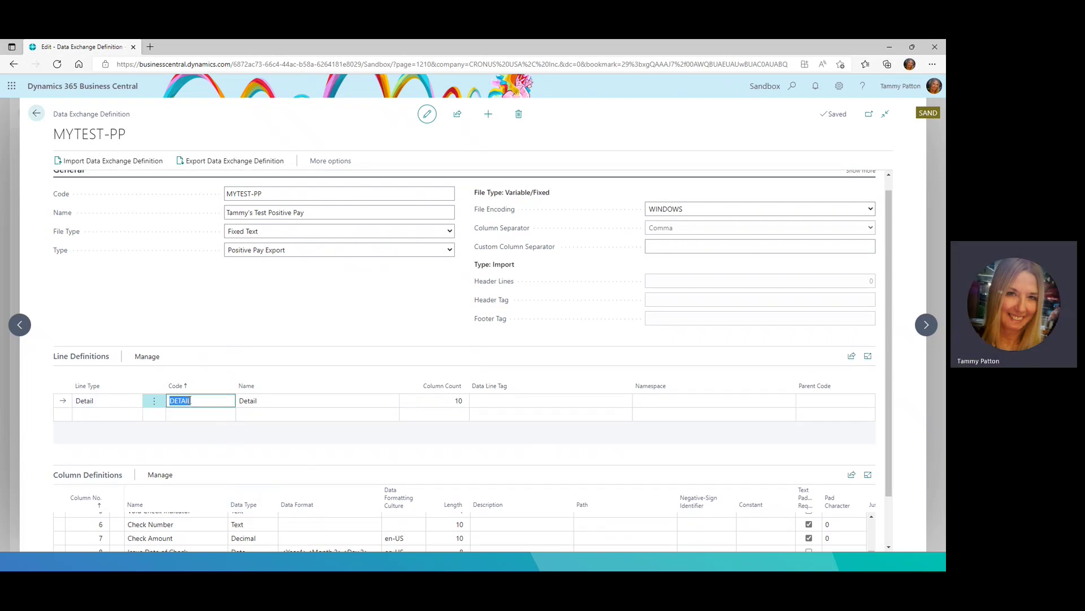
{"action": "left_click", "coordinate": [153, 357]}
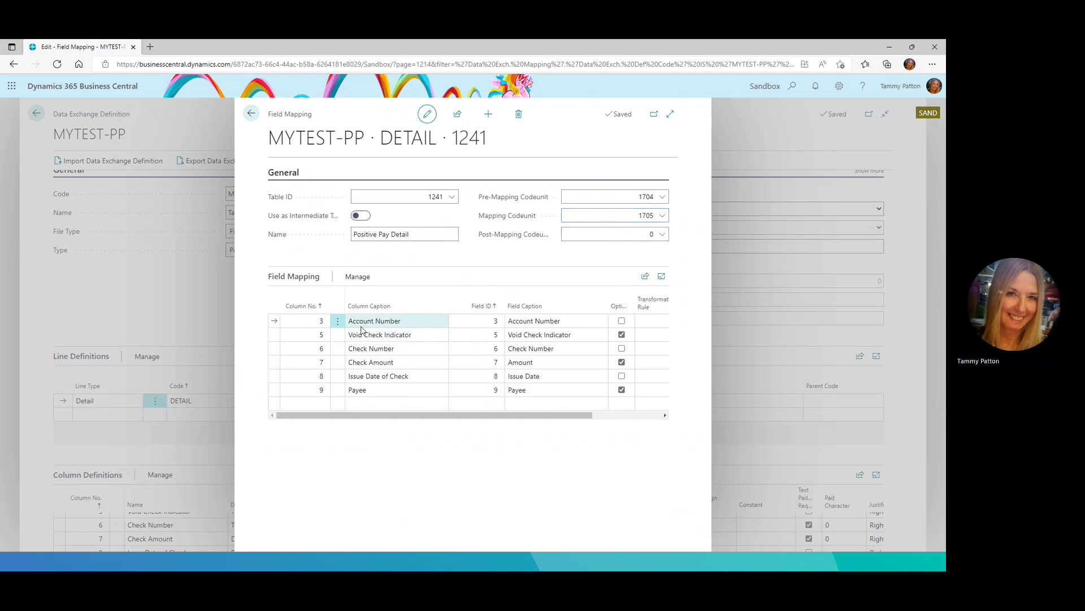
{"action": "left_click", "coordinate": [323, 322]}
{"action": "left_click", "coordinate": [325, 323]}
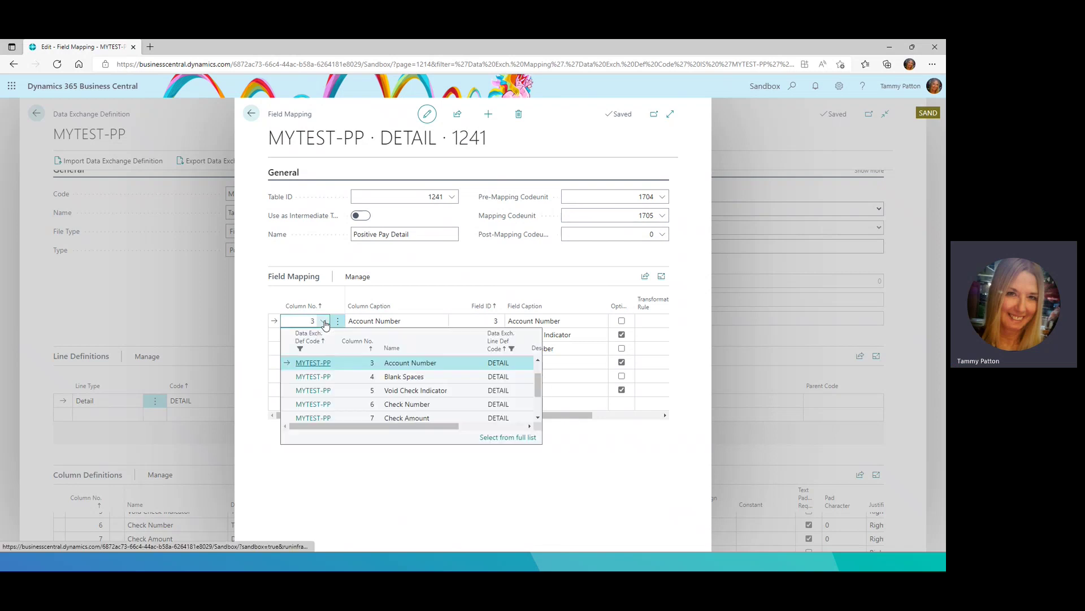
{"action": "scroll", "coordinate": [537, 373], "scroll_direction": "up", "scroll_amount": 1}
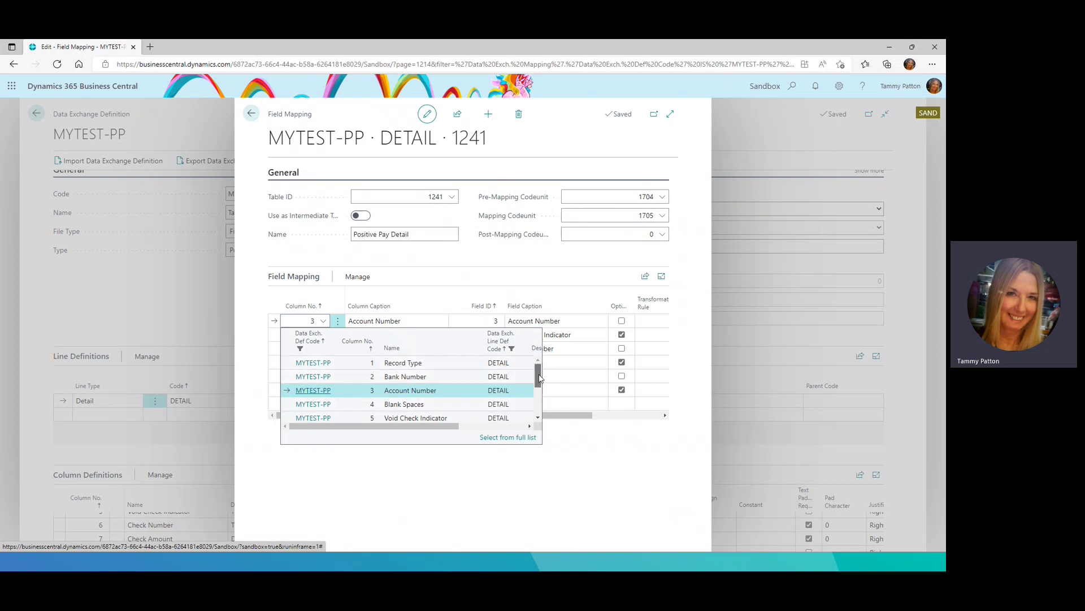
{"action": "scroll", "coordinate": [538, 385], "scroll_direction": "down", "scroll_amount": 1}
{"action": "mouse_move", "coordinate": [539, 385]}
{"action": "left_mouse_down"}
{"action": "mouse_move", "coordinate": [534, 406]}
{"action": "mouse_move", "coordinate": [537, 369]}
{"action": "left_mouse_up"}
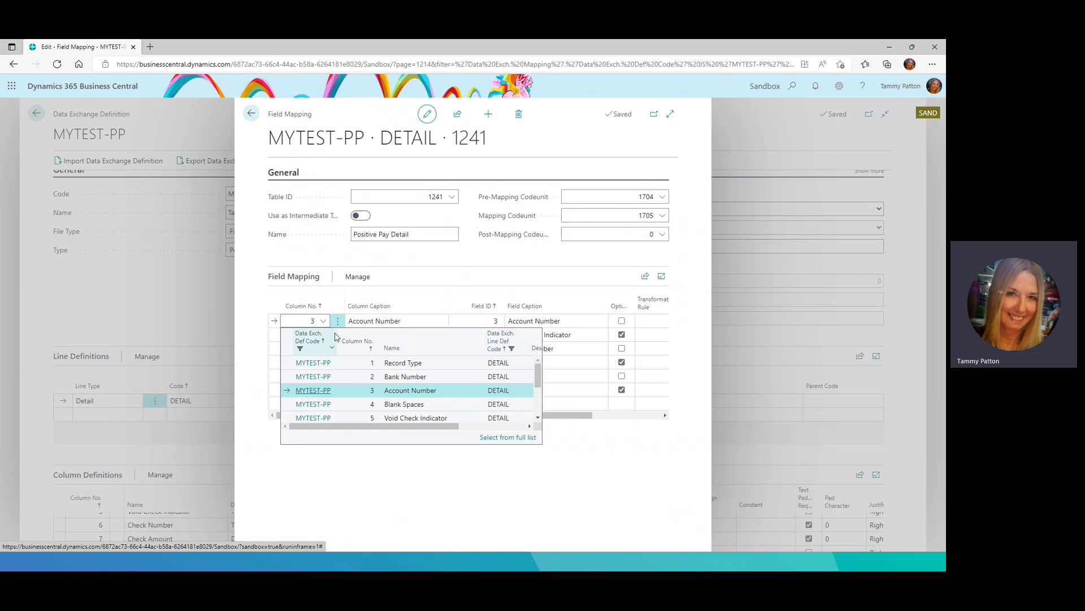
Examine the table fields available as Field ID for the Account Number row, leaving the lookup without choosing one.
{"action": "left_click", "coordinate": [484, 320]}
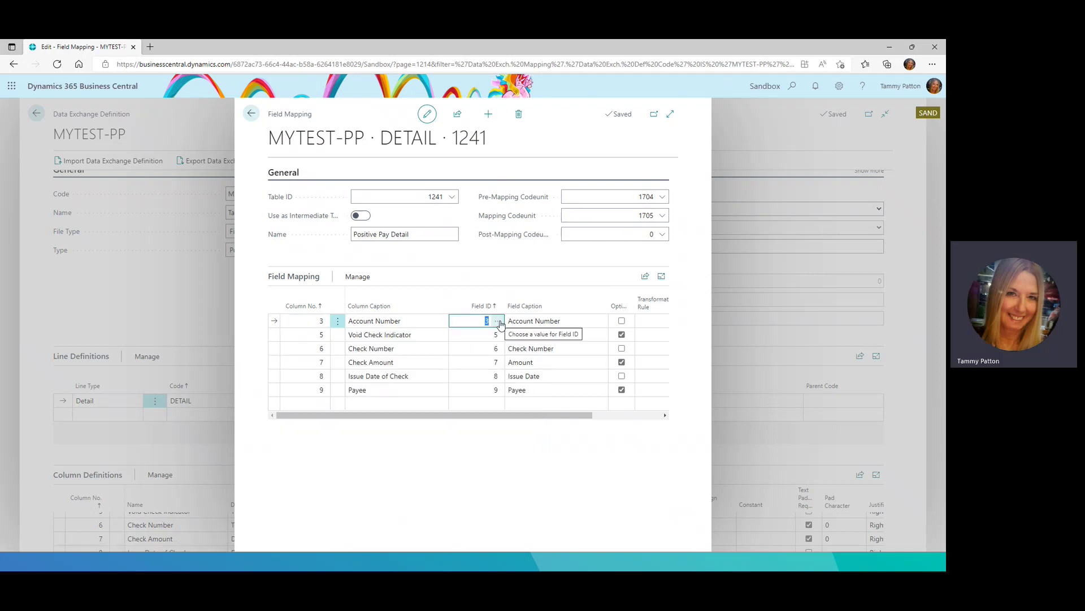
{"action": "left_click", "coordinate": [498, 321]}
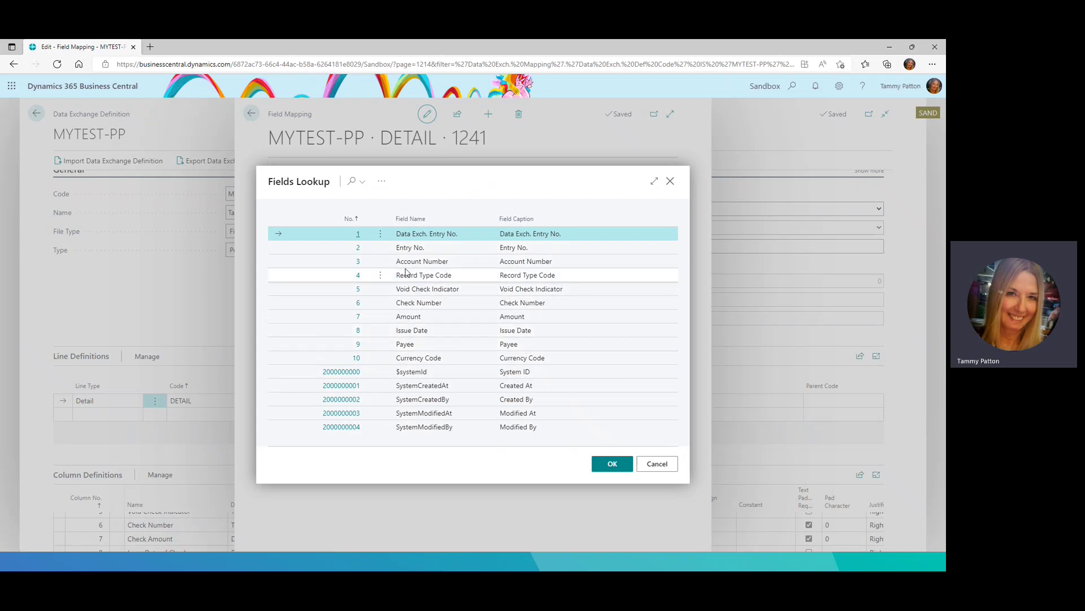
{"action": "left_click", "coordinate": [656, 464]}
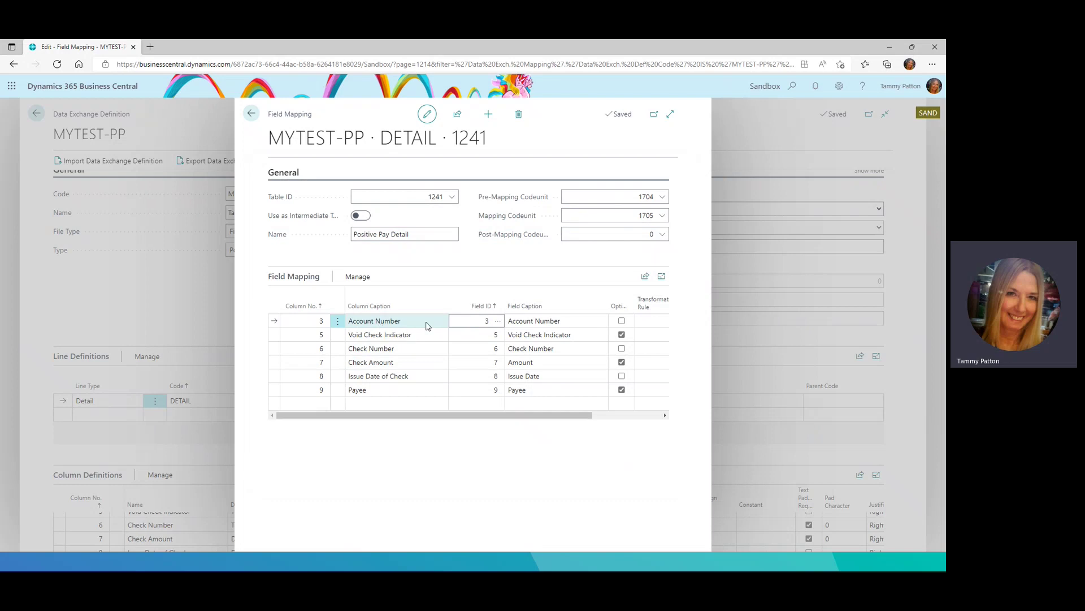
Assign field 3, Account Number, to the Account Number row and close the field mapping.
{"action": "left_click", "coordinate": [500, 323]}
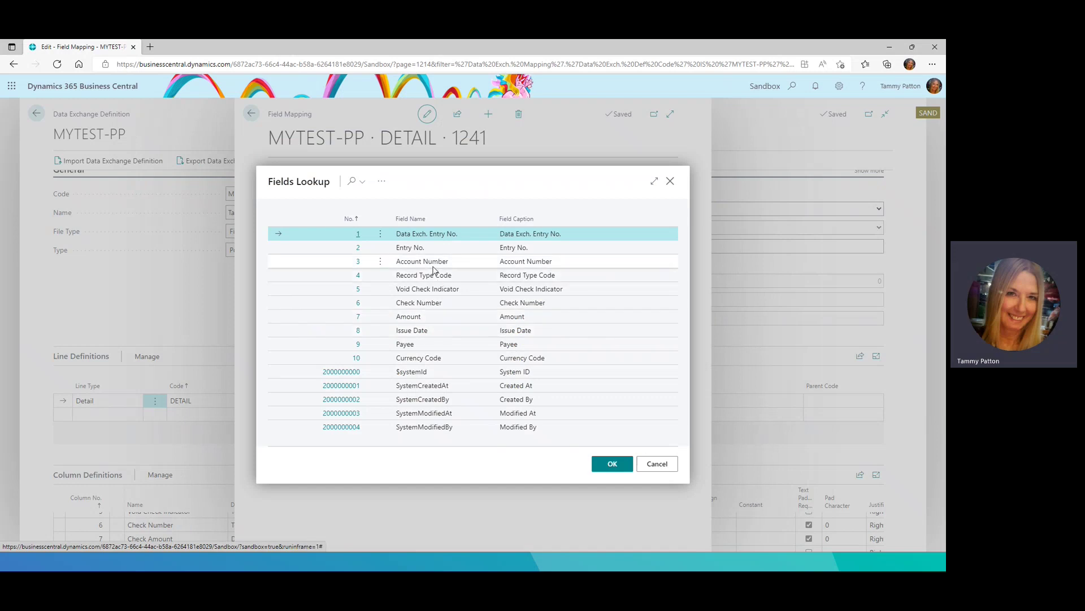
{"action": "left_click", "coordinate": [433, 267]}
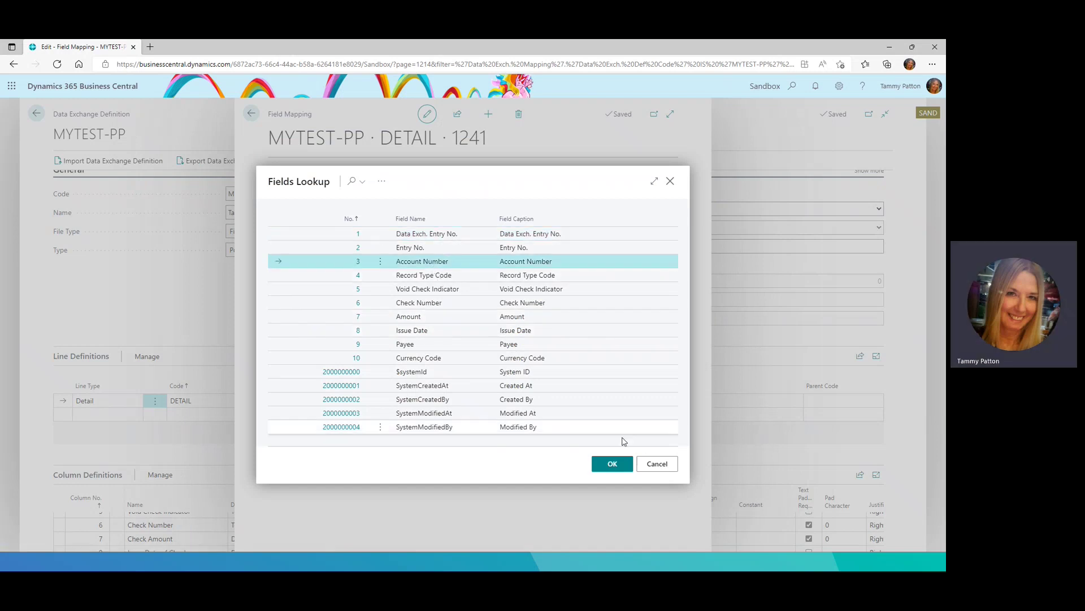
{"action": "left_click", "coordinate": [610, 464]}
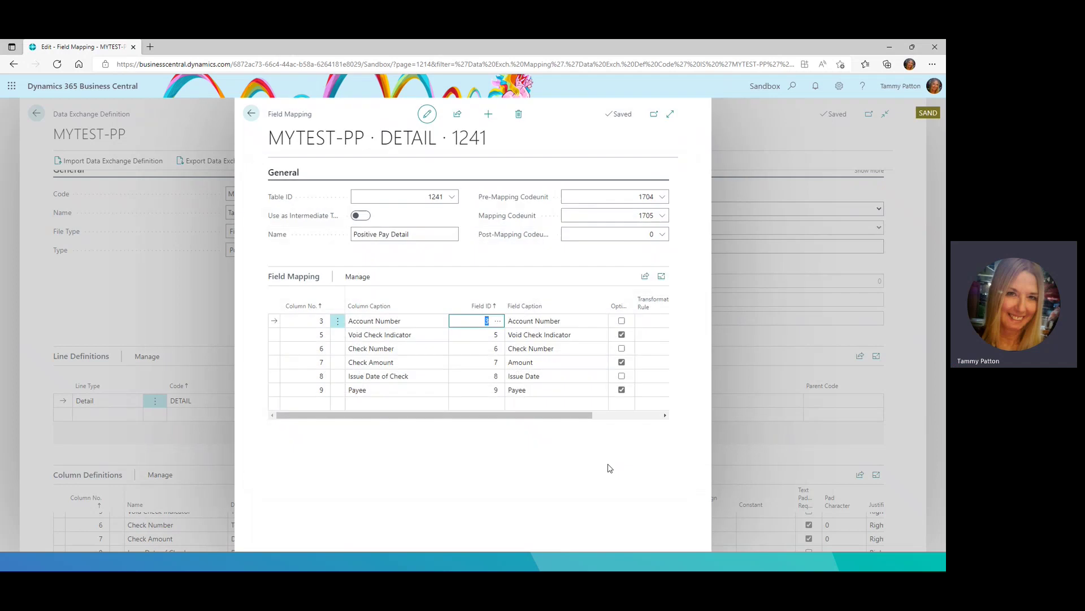
{"action": "left_click", "coordinate": [251, 114]}
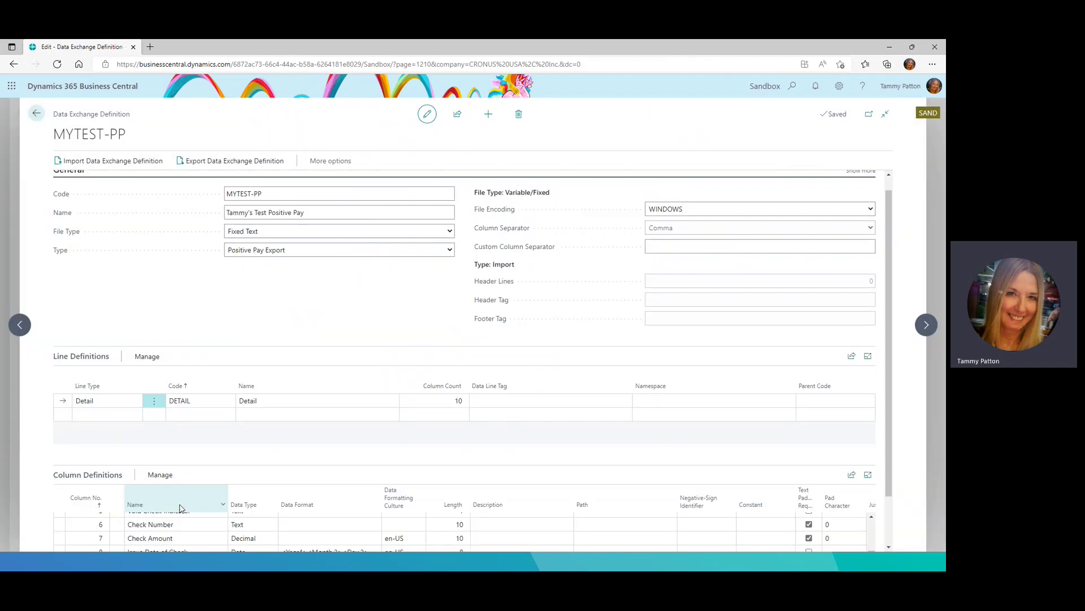
Try to renumber the Record Type column definition of the Detail line as column 10.
{"action": "scroll", "coordinate": [267, 535], "scroll_direction": "up", "scroll_amount": 3}
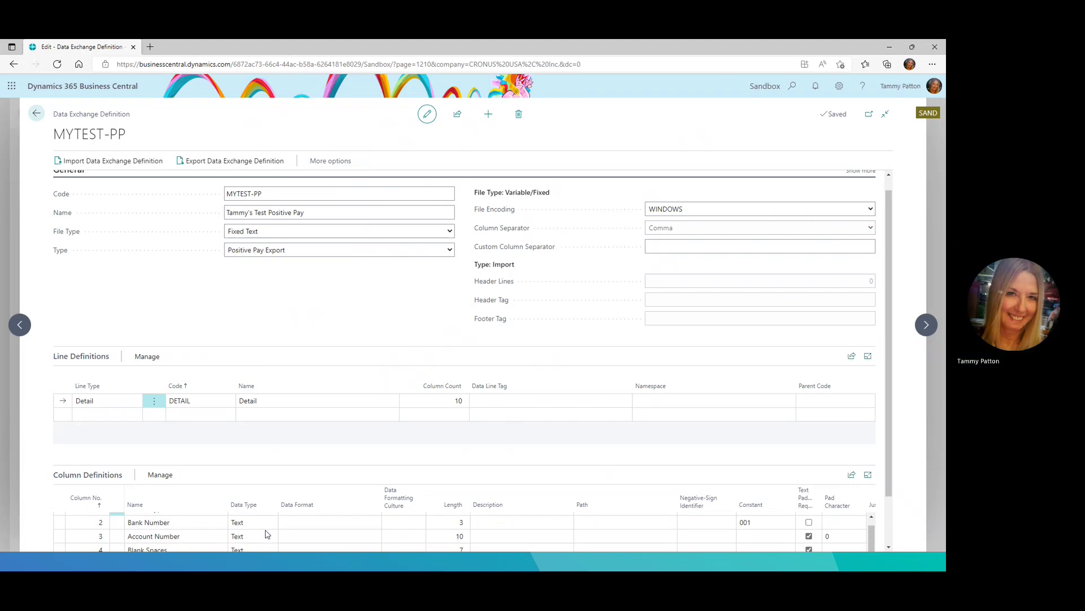
{"action": "scroll", "coordinate": [267, 535], "scroll_direction": "up", "scroll_amount": 1}
{"action": "scroll", "coordinate": [267, 534], "scroll_direction": "down", "scroll_amount": 1}
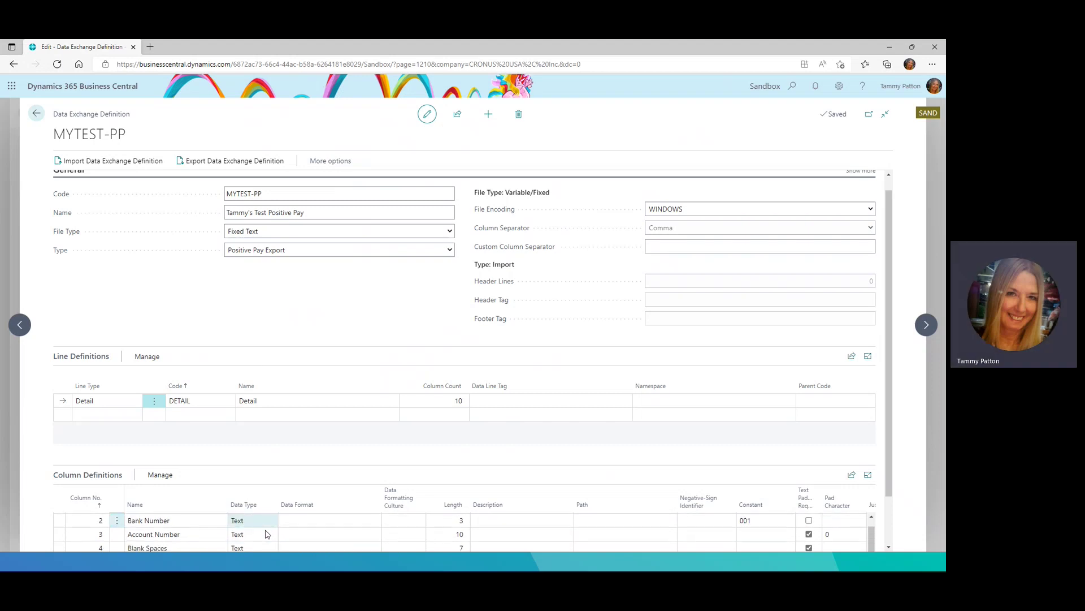
{"action": "left_click", "coordinate": [102, 534]}
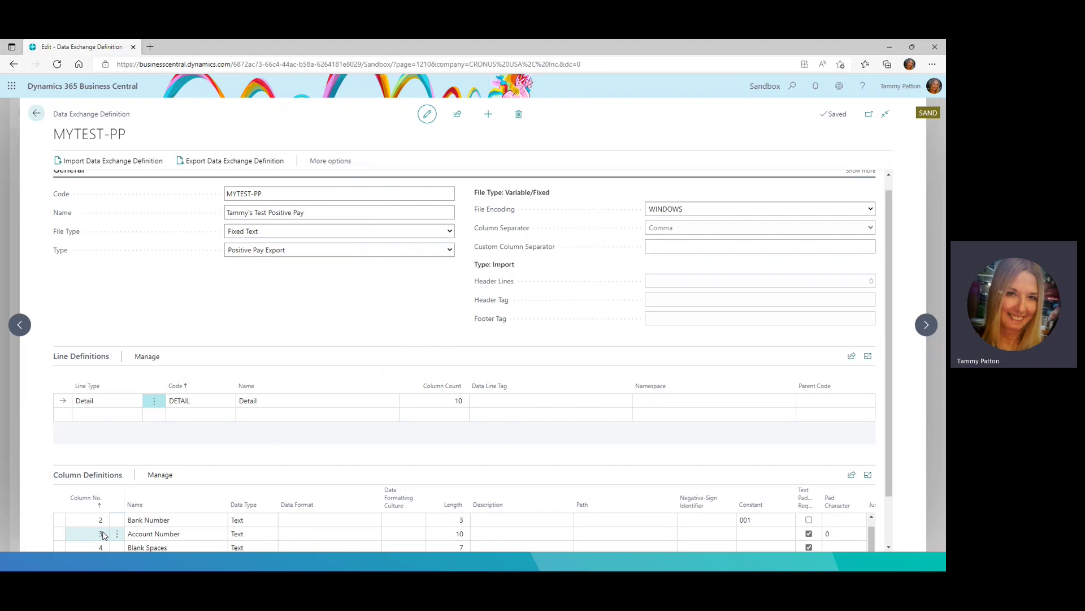
{"action": "scroll", "coordinate": [96, 529], "scroll_direction": "up", "scroll_amount": 1}
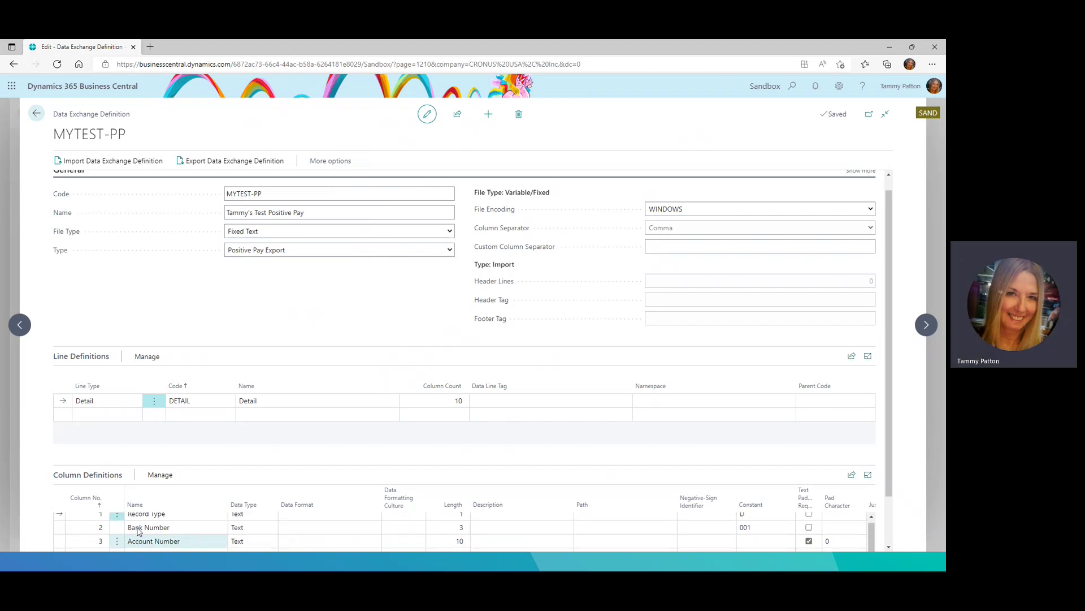
{"action": "left_click", "coordinate": [81, 518]}
{"action": "left_click", "coordinate": [102, 519]}
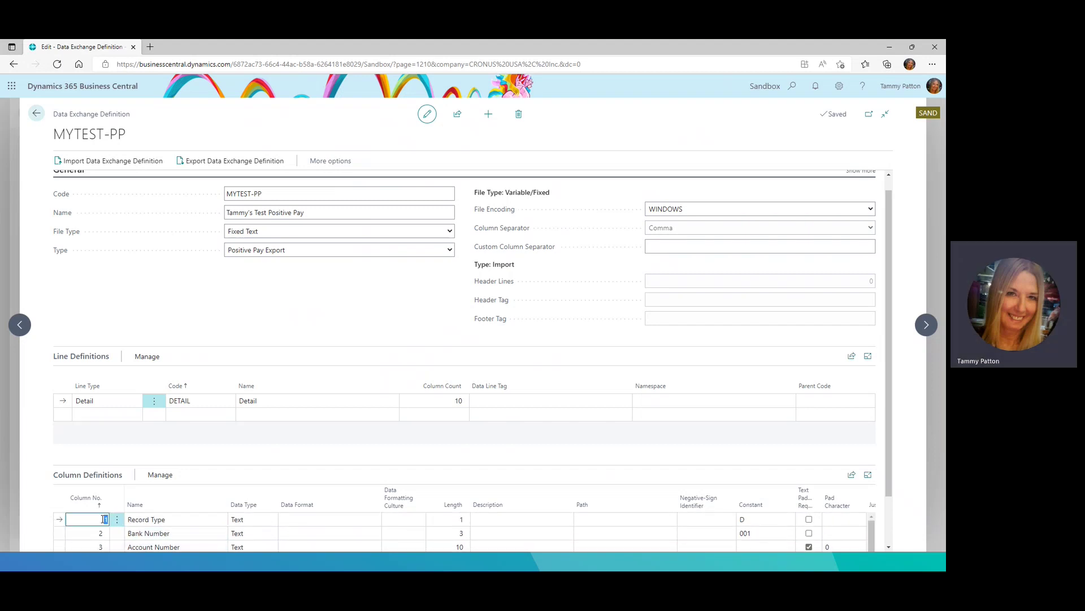
{"action": "left_click", "coordinate": [137, 520]}
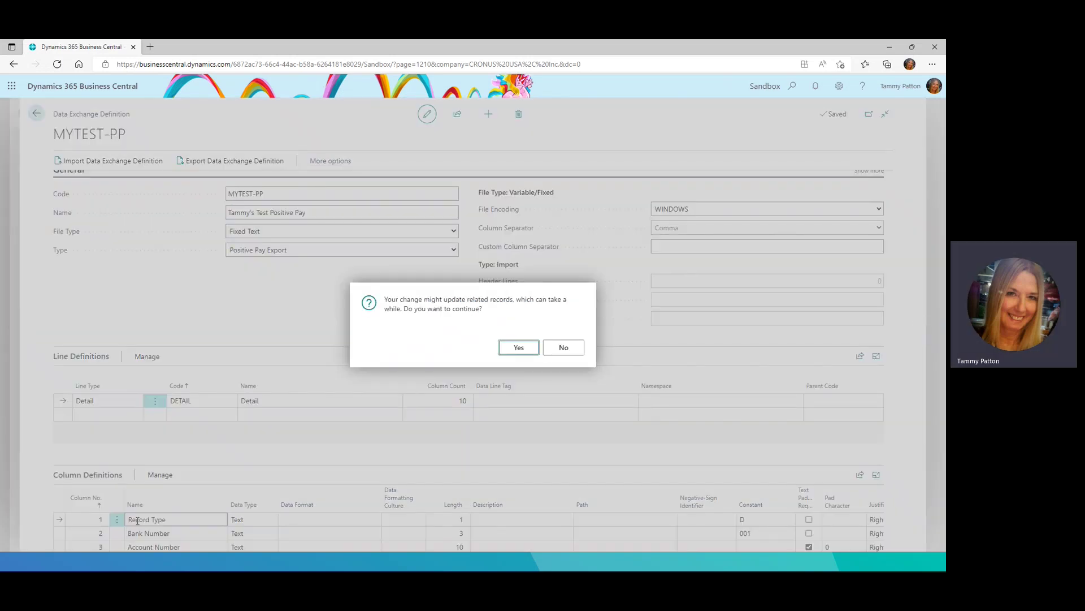
{"action": "key", "text": "Return"}
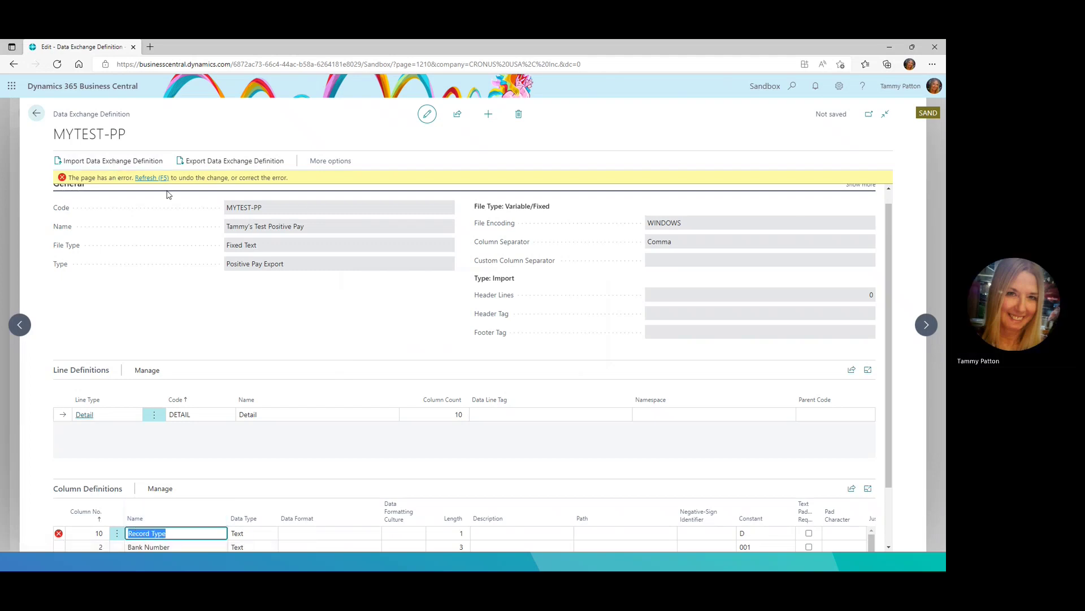
Refresh the page to discard the renumbering of the Record Type column.
{"action": "left_click", "coordinate": [144, 179]}
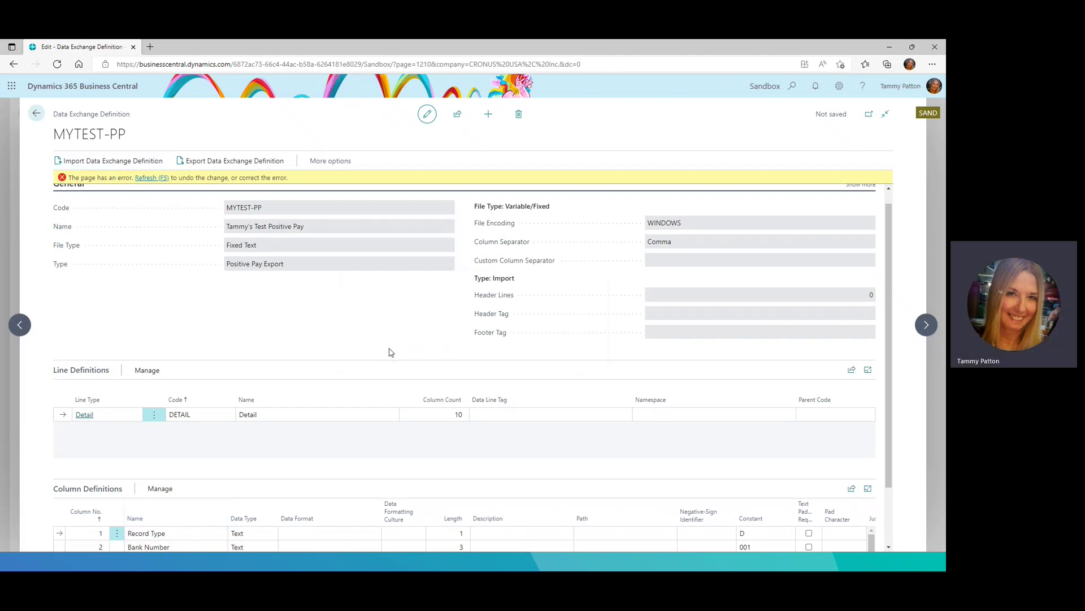
{"action": "left_click", "coordinate": [435, 418]}
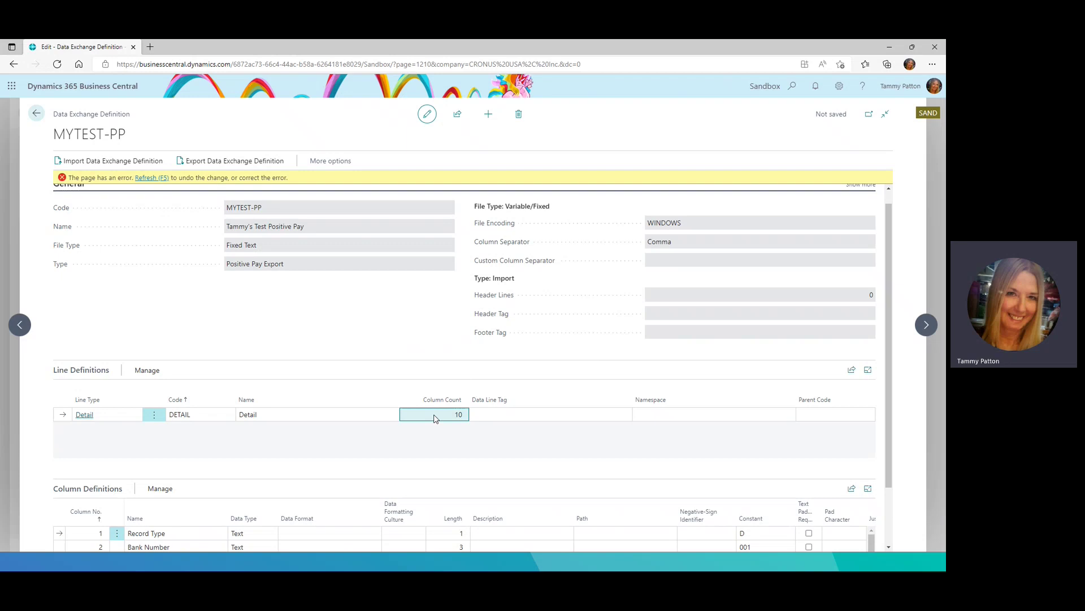
{"action": "left_click", "coordinate": [148, 179]}
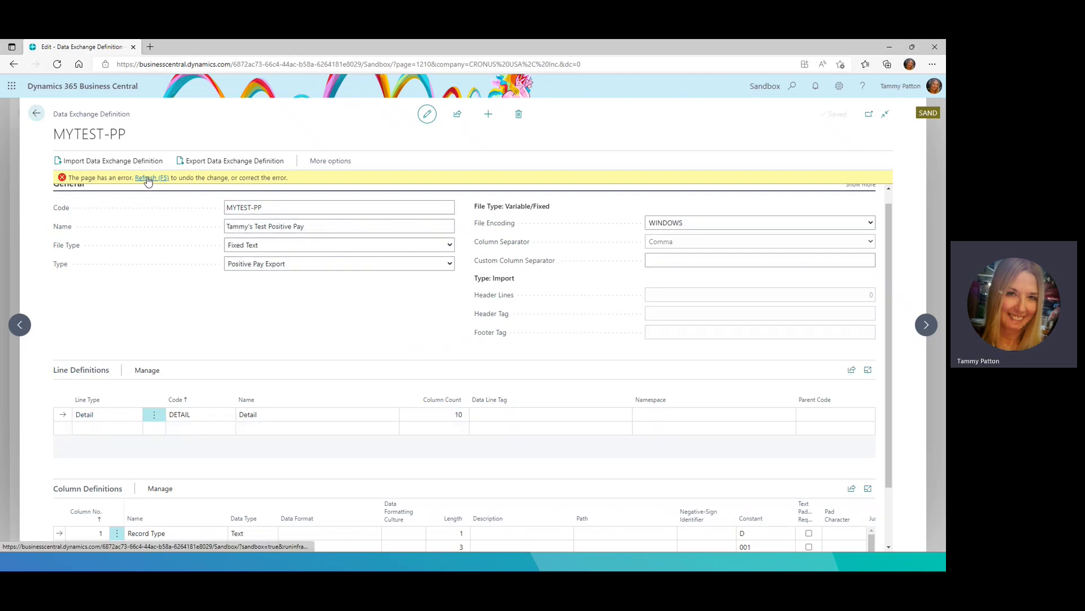
Set the Detail line's Column Count to 11.
{"action": "left_click", "coordinate": [445, 400]}
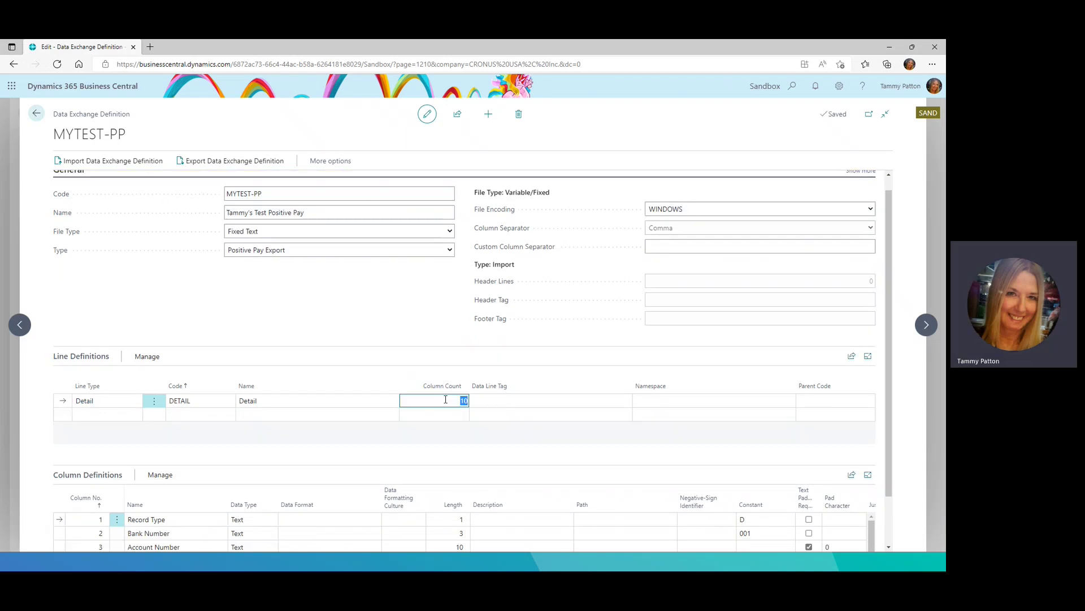
{"action": "type", "text": "11"}
{"action": "key", "text": "Tab"}
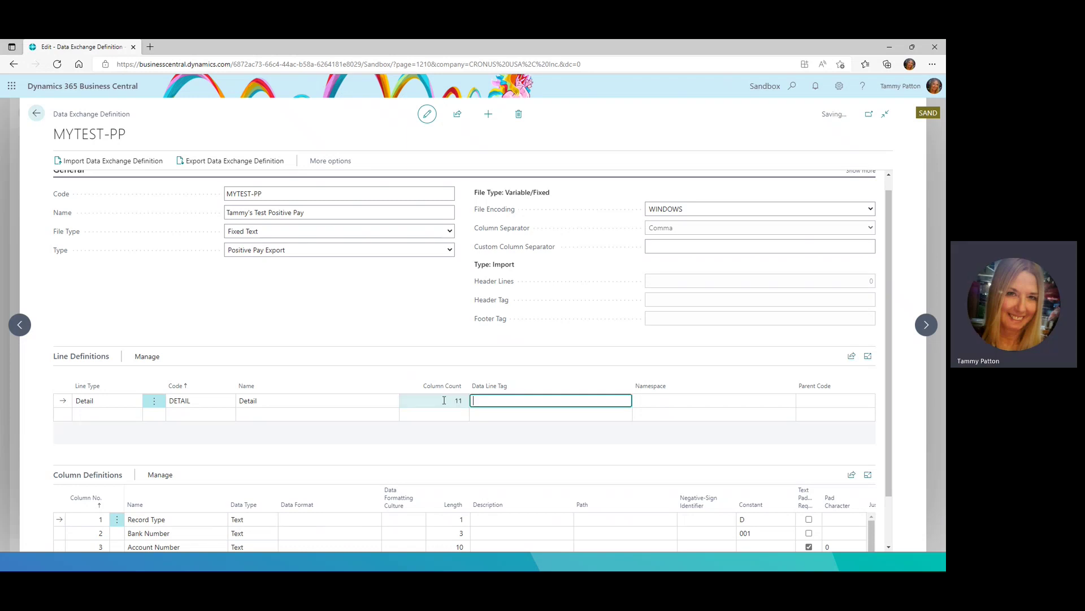
Renumber the Record Type column definition of the Detail line as column 11 and accept updating the related records.
{"action": "left_click", "coordinate": [97, 518]}
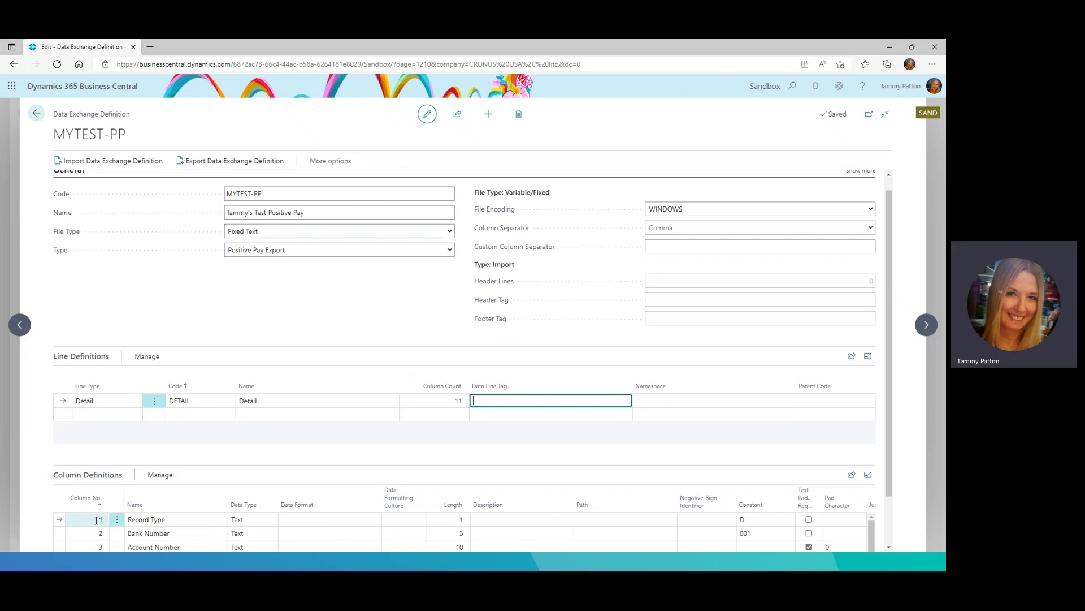
{"action": "type", "text": "11"}
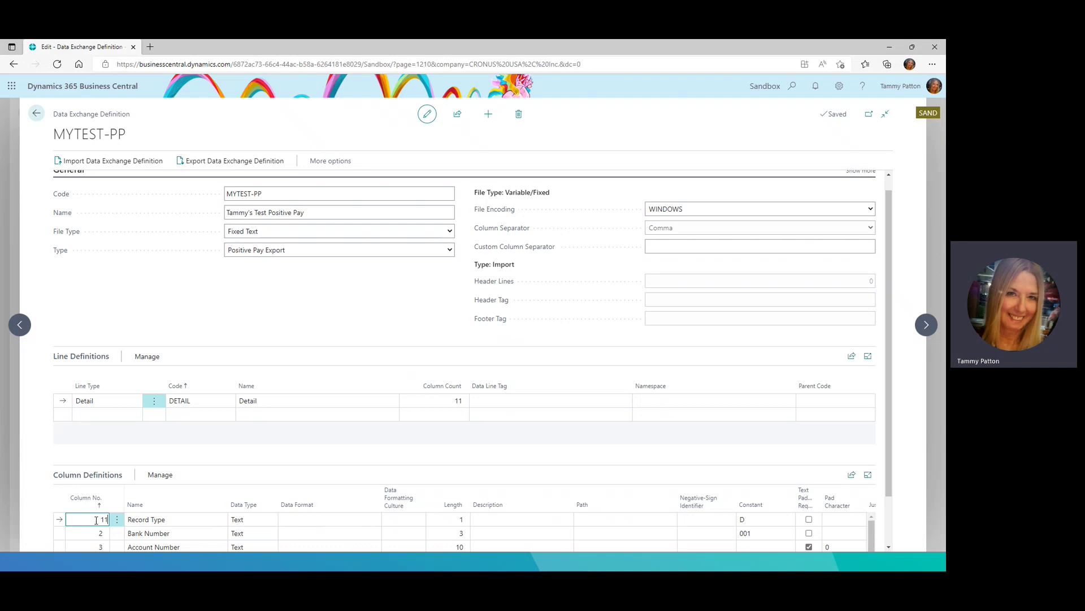
{"action": "key", "text": "Tab"}
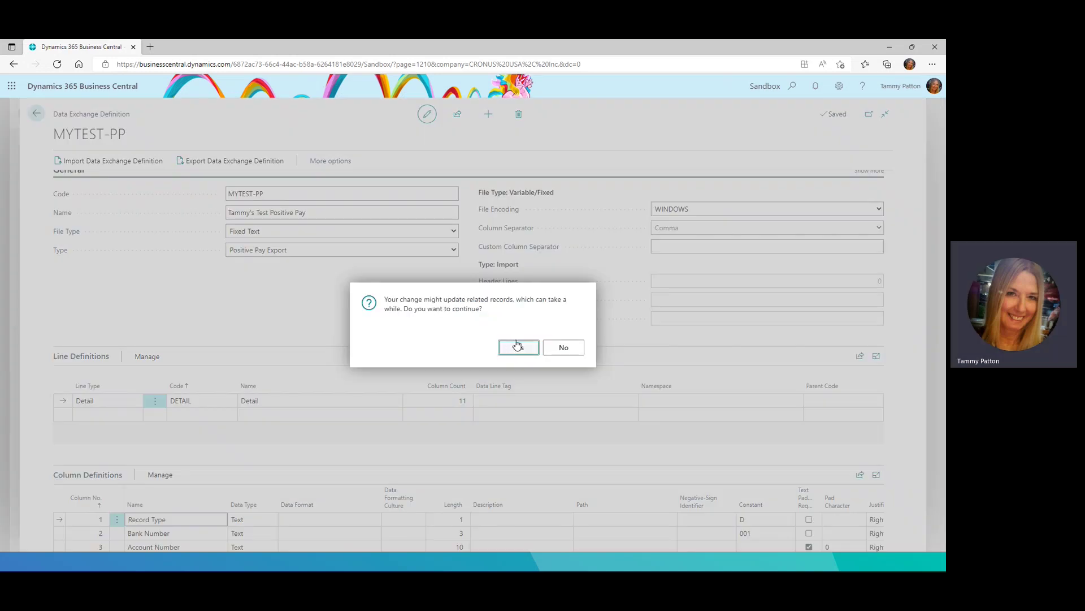
{"action": "left_click", "coordinate": [517, 345]}
Renumber the Account Number column definition as column 1 and accept updating the related records.
{"action": "scroll", "coordinate": [202, 448], "scroll_direction": "down", "scroll_amount": 1}
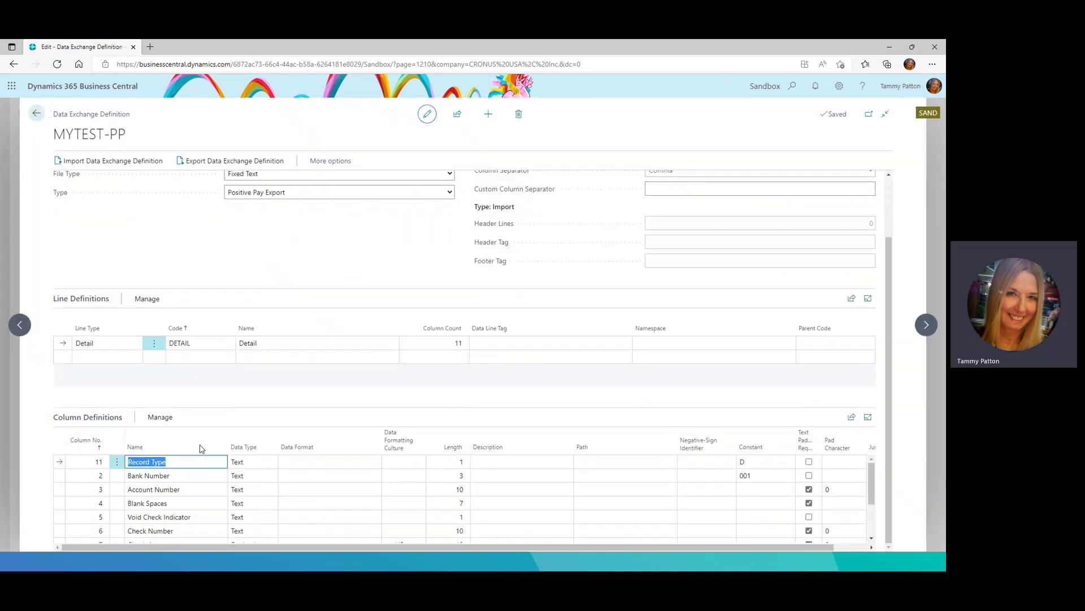
{"action": "left_click", "coordinate": [93, 490]}
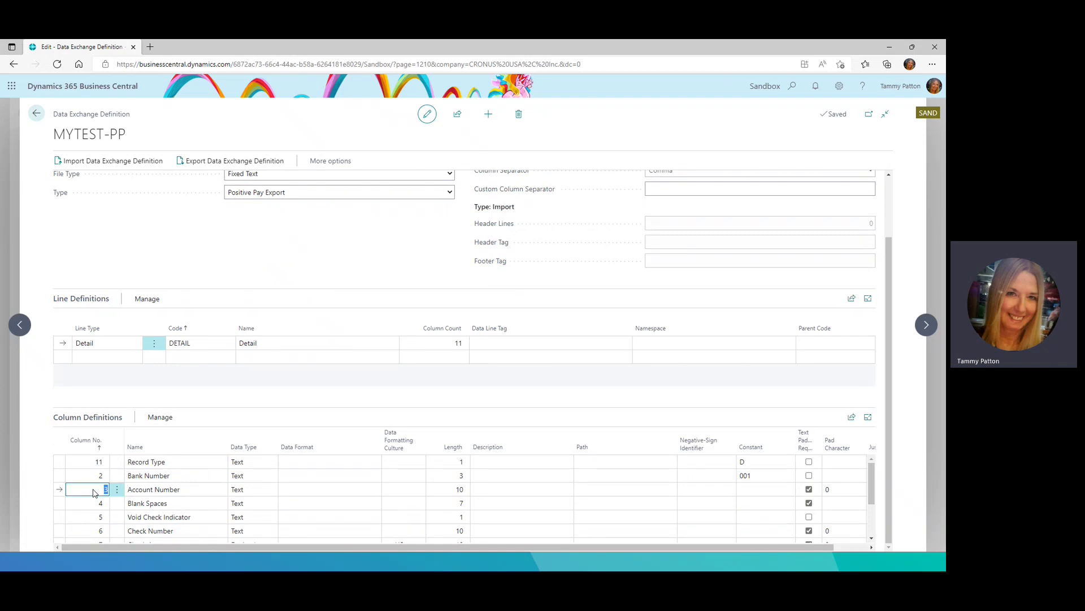
{"action": "type", "text": "1"}
{"action": "key", "text": "Tab"}
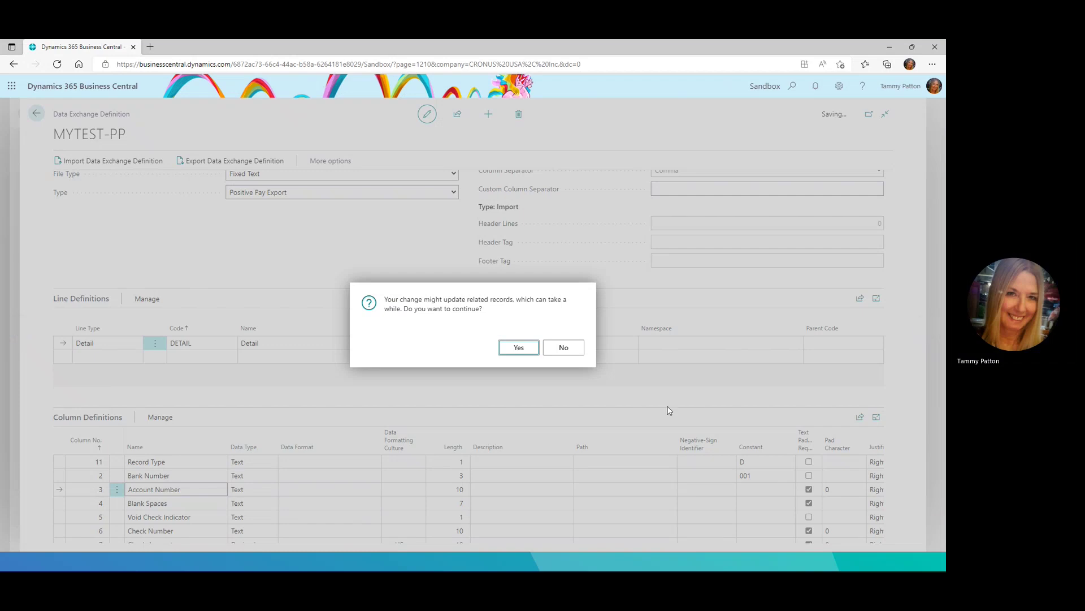
{"action": "left_click", "coordinate": [521, 347]}
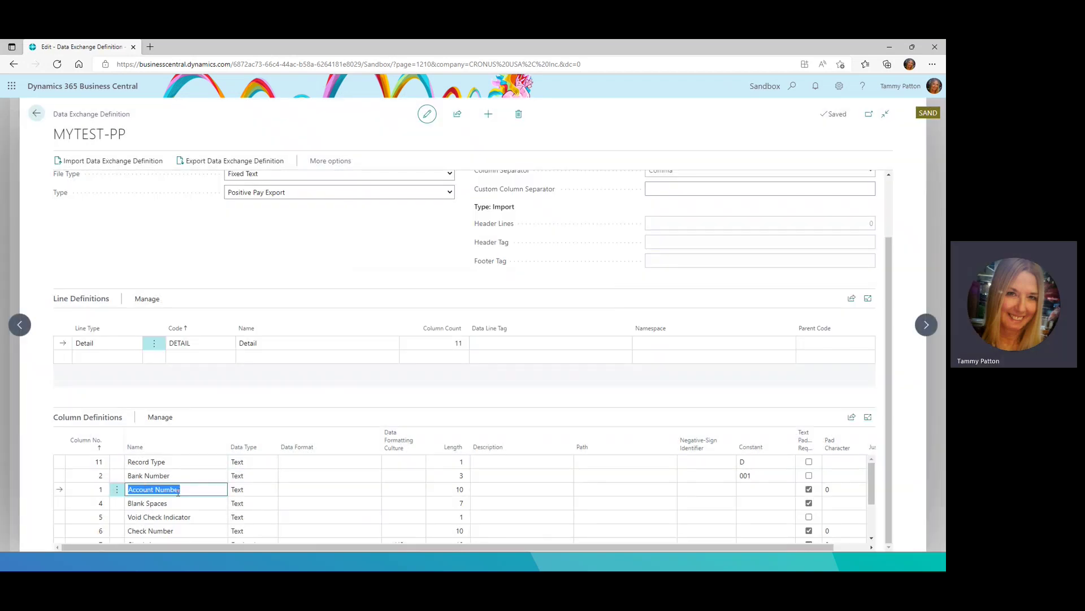
Renumber the Record Type column definition as column 3 and accept updating the related records.
{"action": "left_click", "coordinate": [88, 460]}
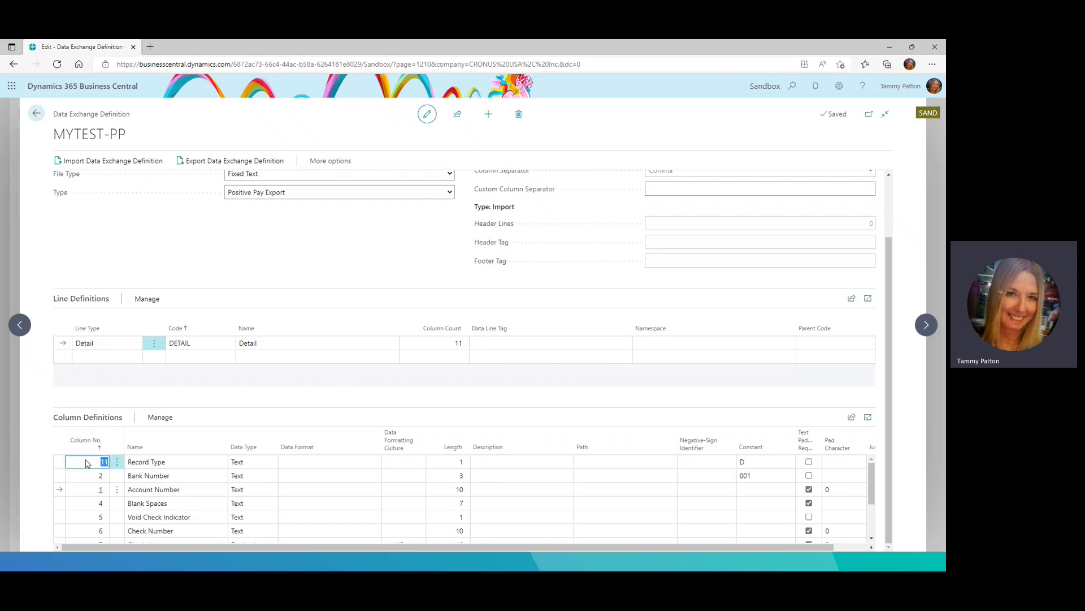
{"action": "type", "text": "11"}
{"action": "key", "text": "Tab"}
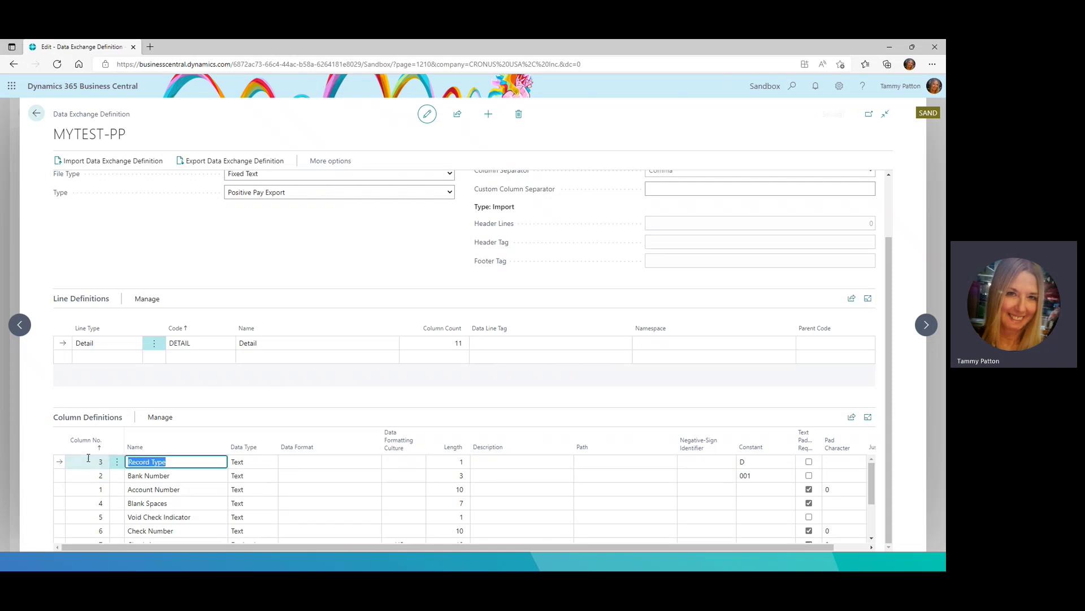
{"action": "left_click", "coordinate": [519, 348]}
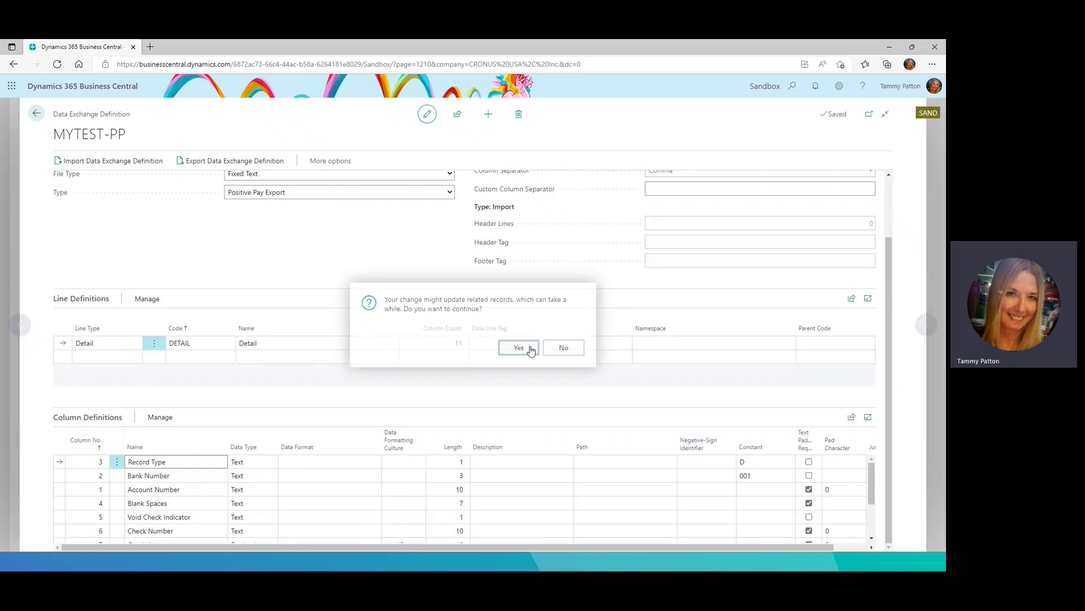
Set the Column Count of the Detail line definition to 10.
{"action": "left_click", "coordinate": [438, 341]}
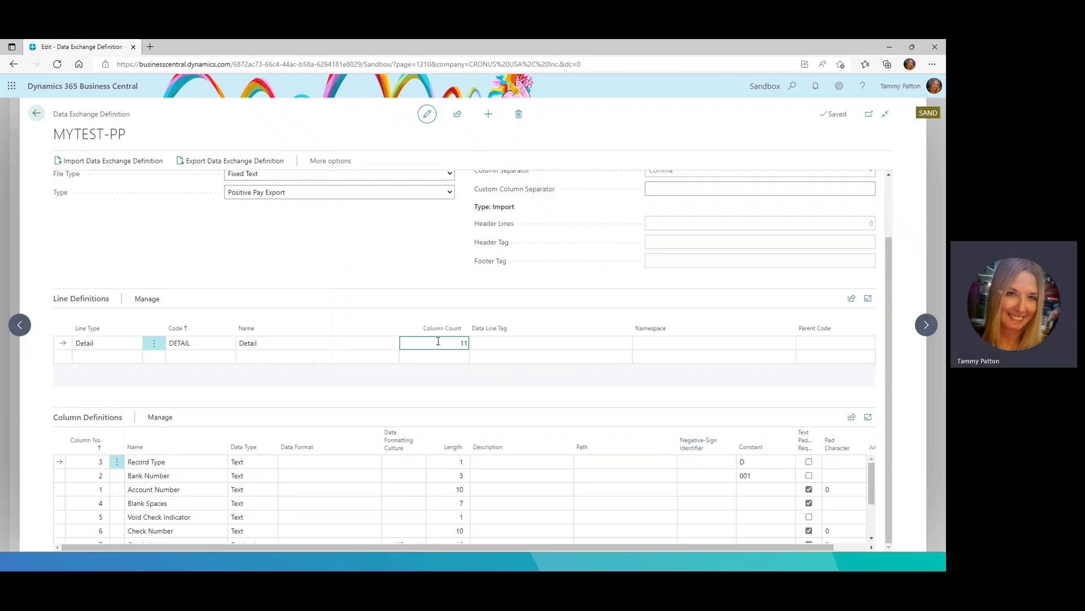
{"action": "left_click", "coordinate": [468, 343]}
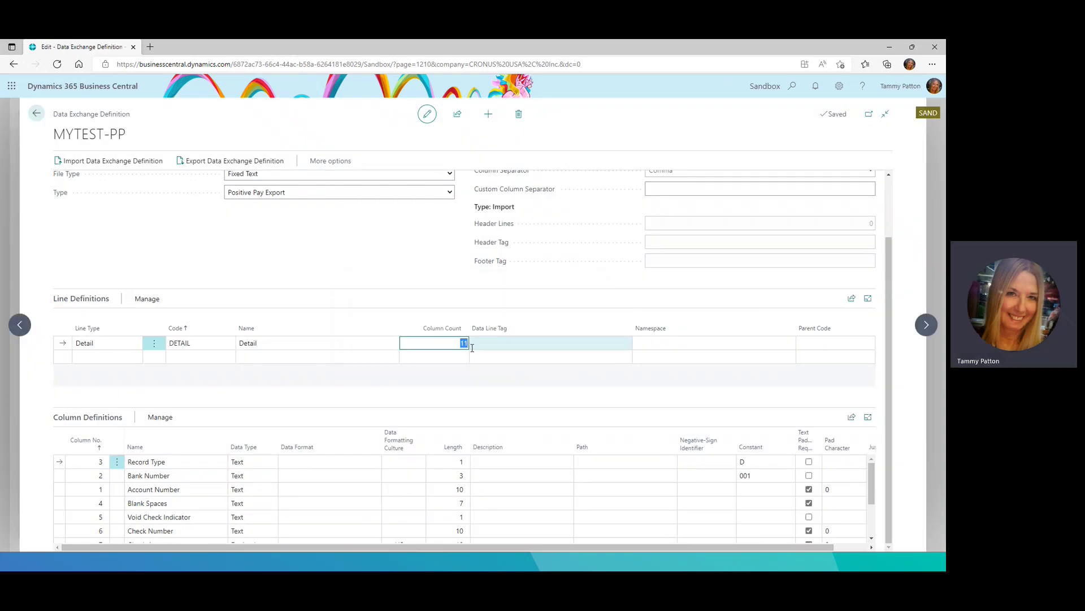
{"action": "key", "text": "BackSpace"}
{"action": "type", "text": "0"}
{"action": "left_click", "coordinate": [471, 345]}
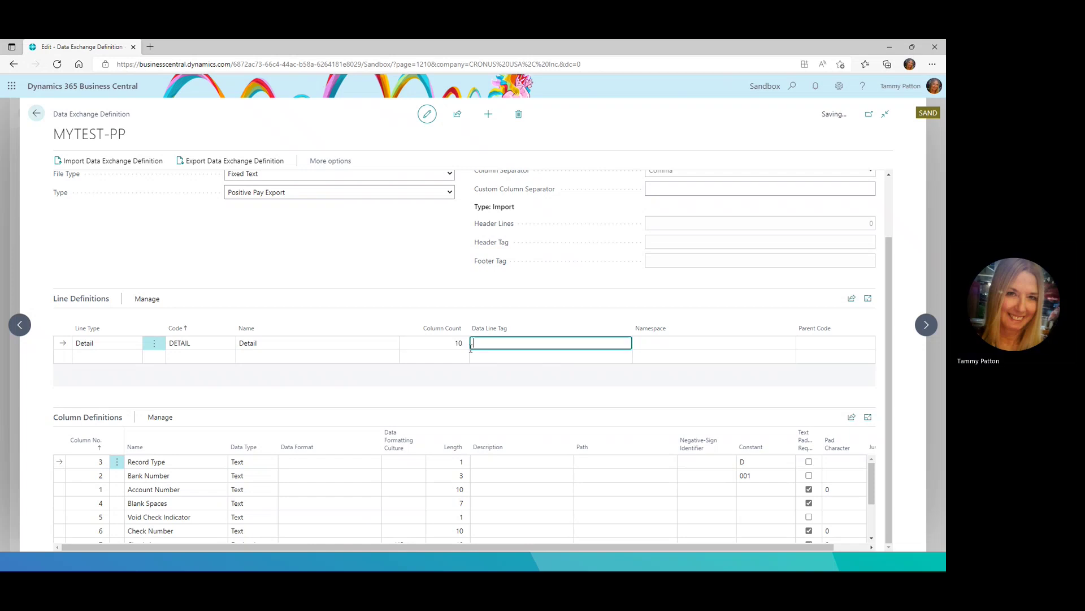
Open the field mapping of the Detail line and expand it to the full page.
{"action": "left_click", "coordinate": [338, 343]}
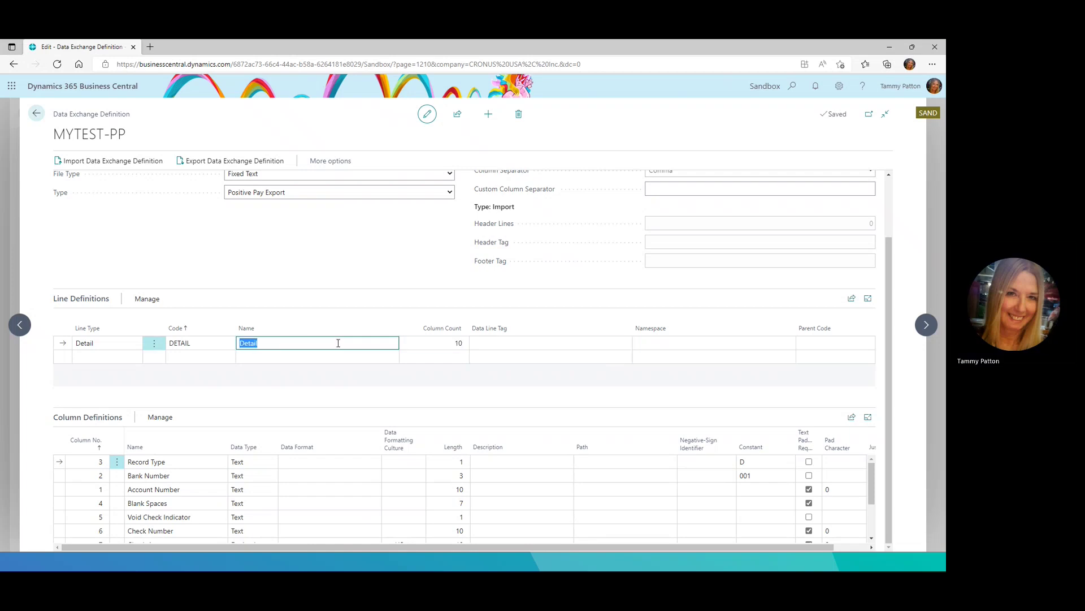
{"action": "left_click", "coordinate": [153, 303]}
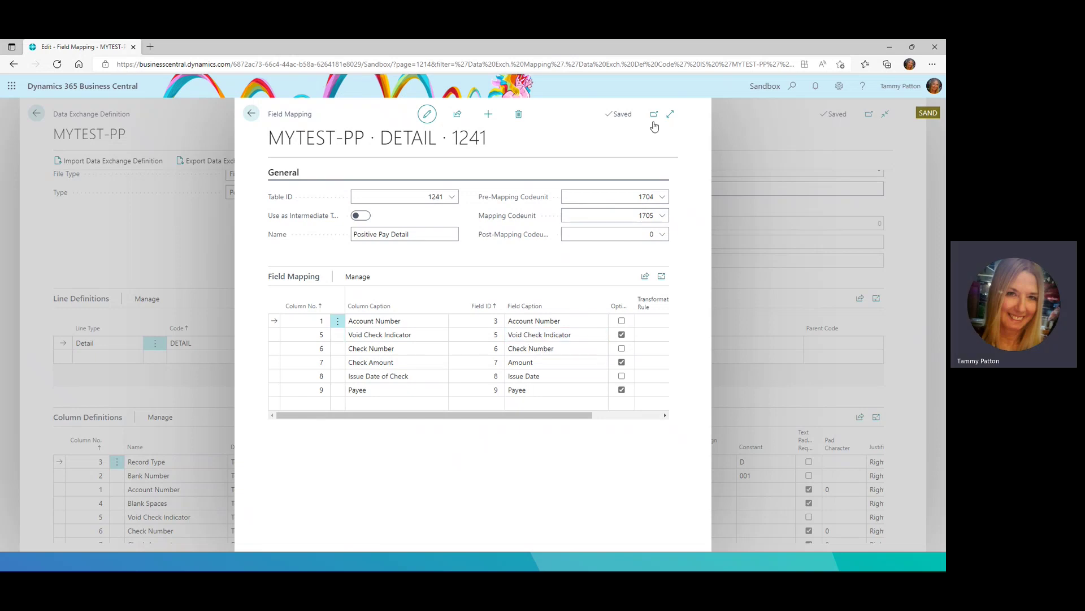
{"action": "left_click", "coordinate": [670, 115]}
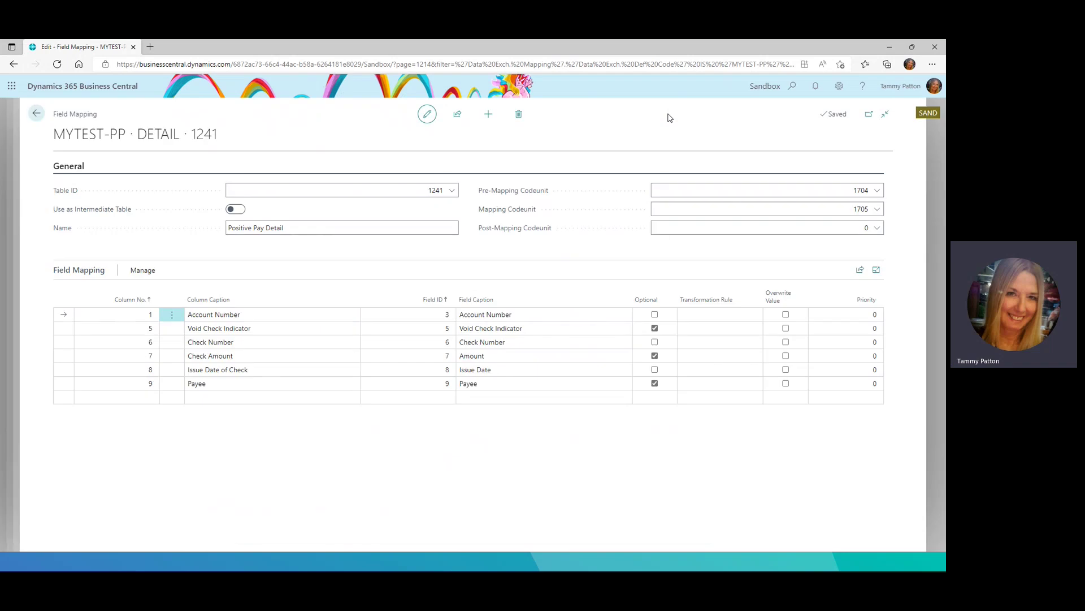
Create a new transformation rule for the Void Check Indicator row with code VTOX and description "Set Void Check to X".
{"action": "left_click", "coordinate": [296, 325]}
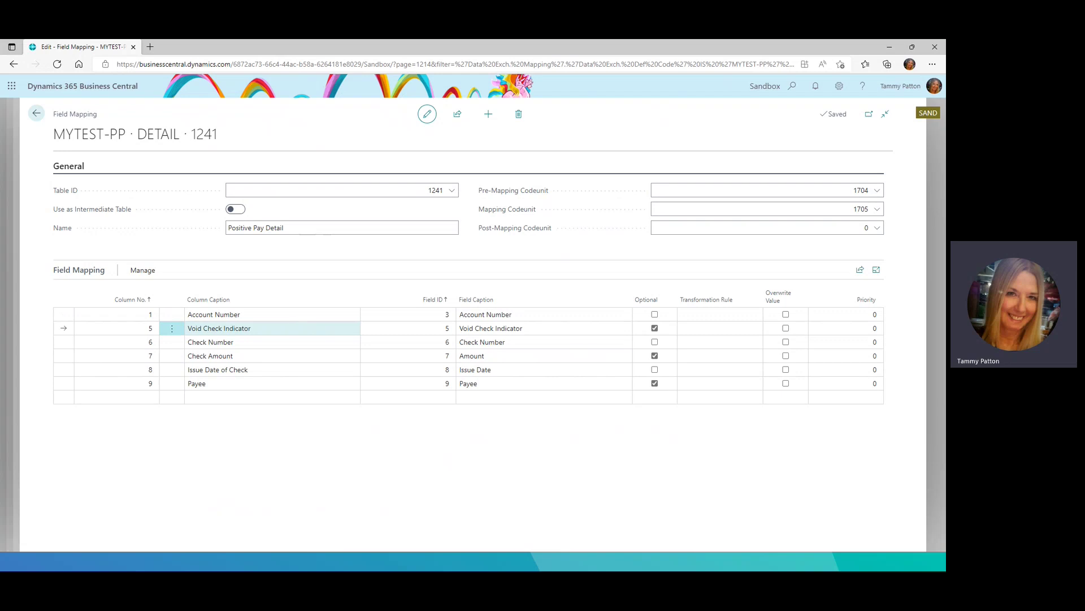
{"action": "left_click", "coordinate": [690, 330]}
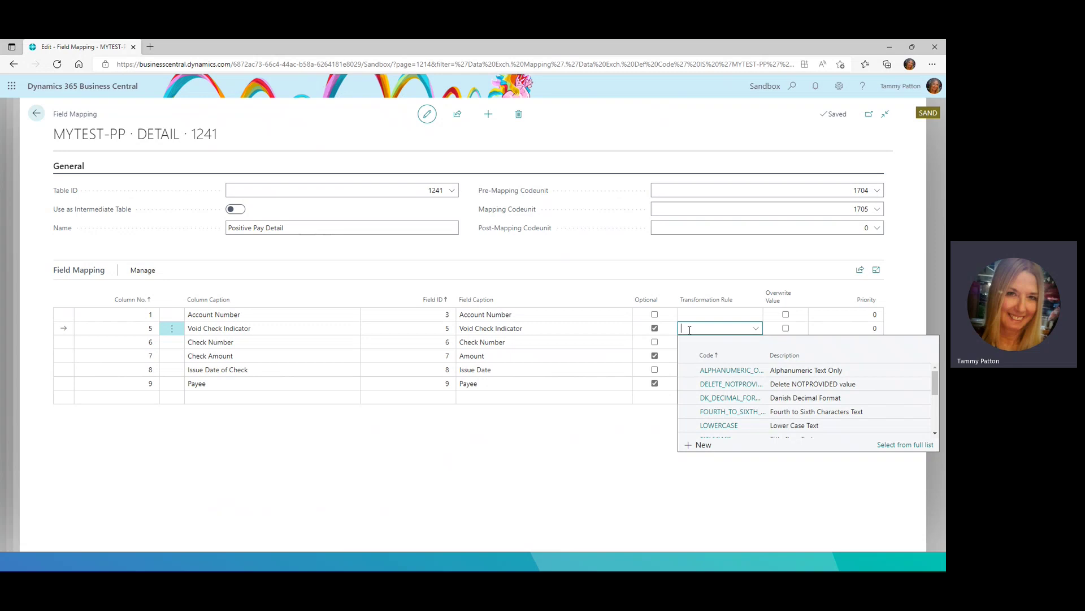
{"action": "left_click", "coordinate": [703, 446]}
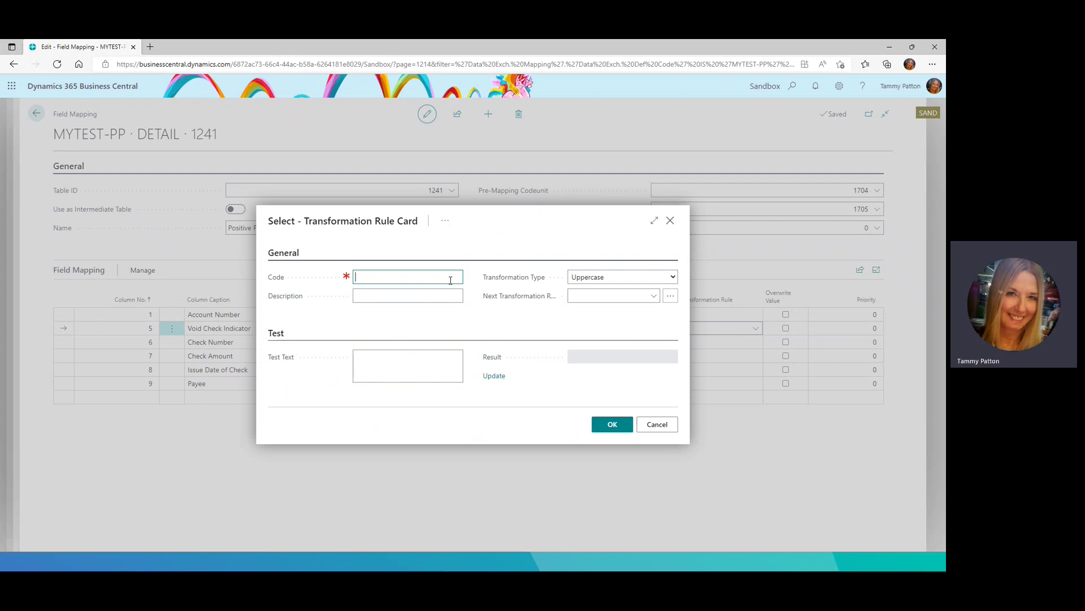
{"action": "type", "text": "vtox"}
{"action": "key", "text": "Tab"}
{"action": "type", "text": "S"}
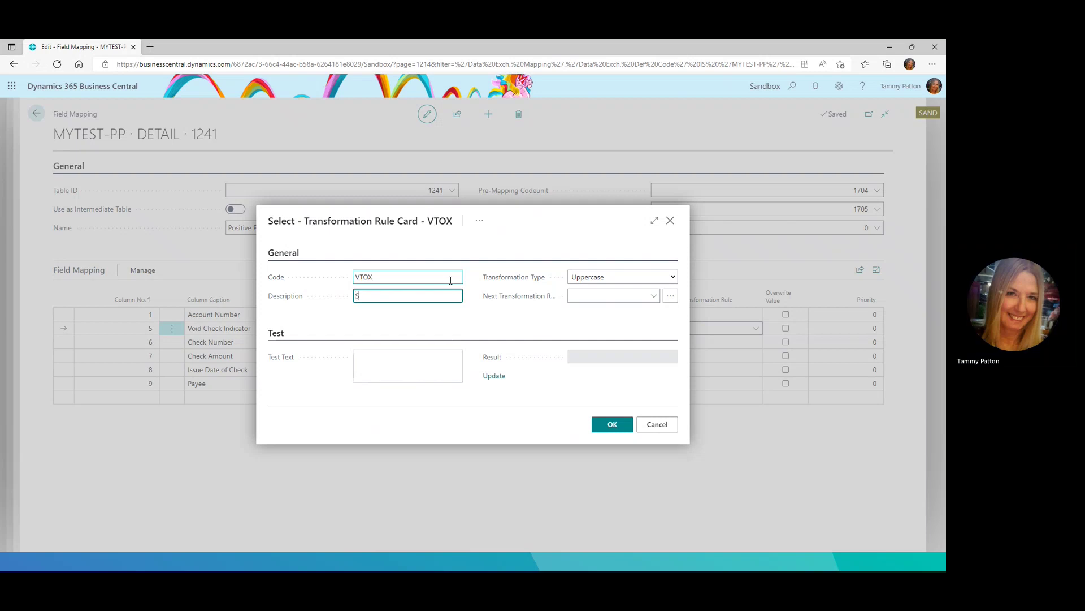
{"action": "type", "text": "et Vo"}
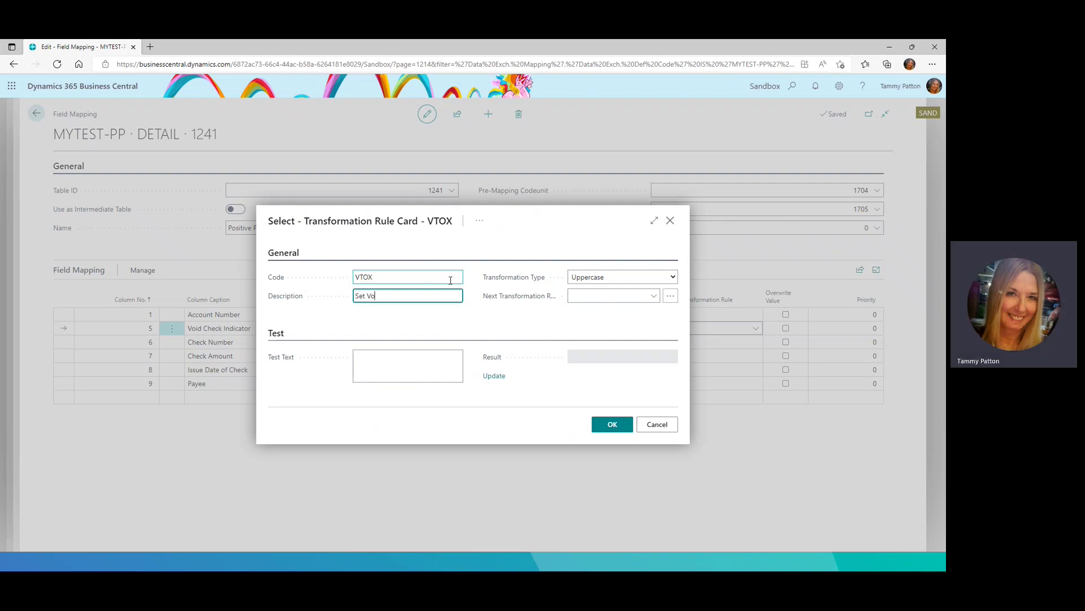
{"action": "type", "text": "id Check to X"}
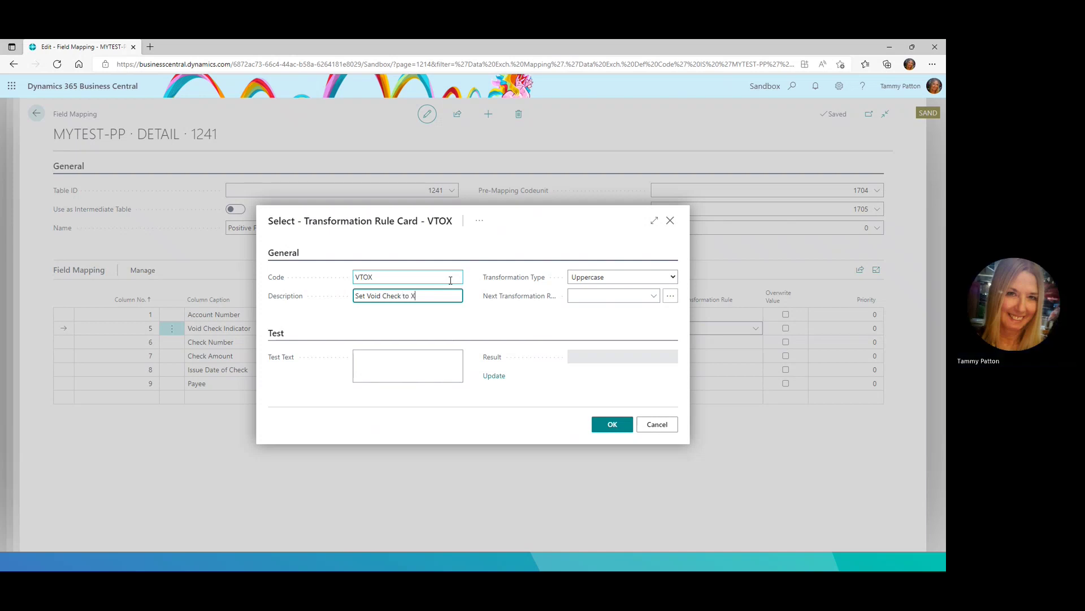
{"action": "key", "text": "Tab"}
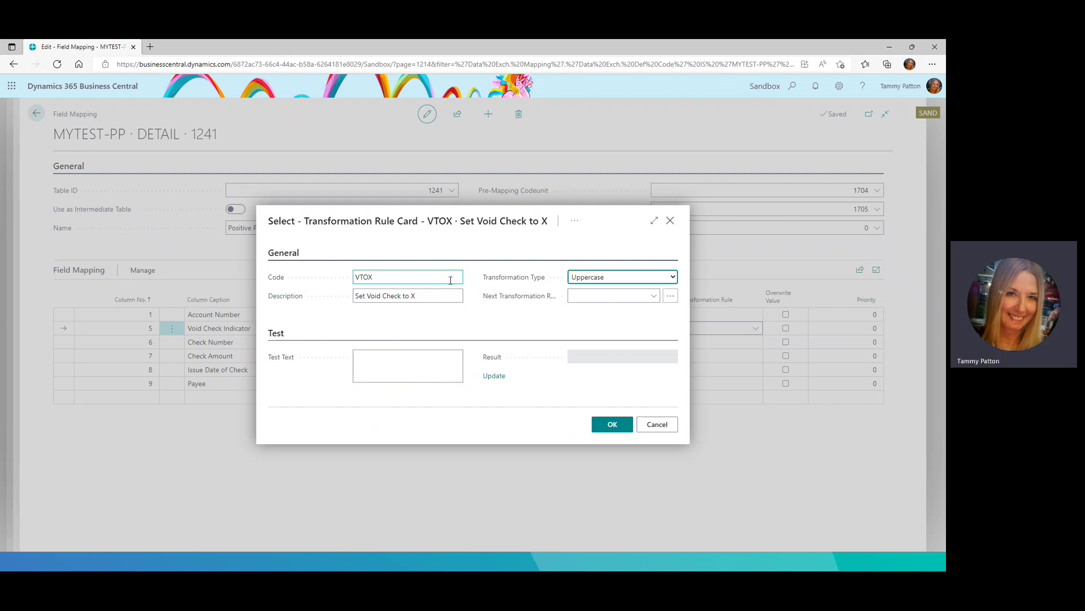
Set the VTOX rule's transformation type to Replace, with find value V and replace value X.
{"action": "left_click", "coordinate": [671, 277]}
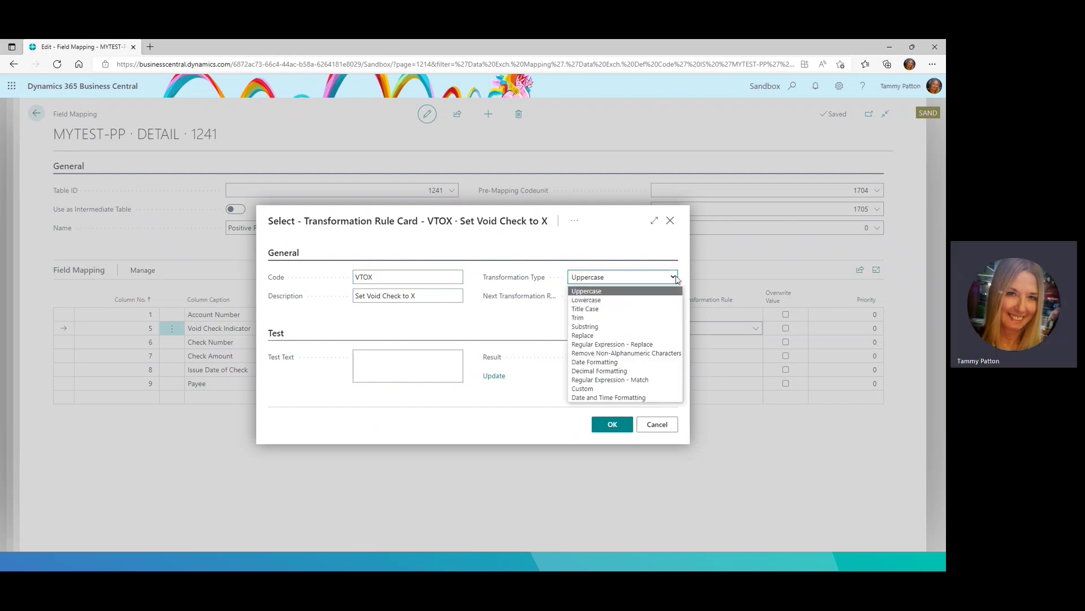
{"action": "left_click", "coordinate": [598, 336]}
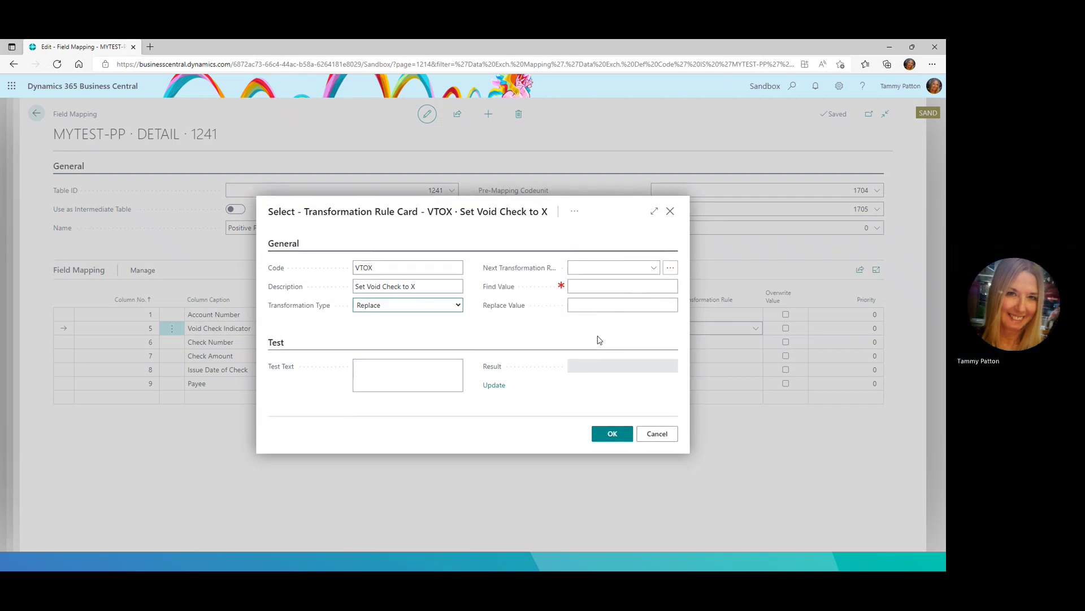
{"action": "left_click", "coordinate": [588, 284]}
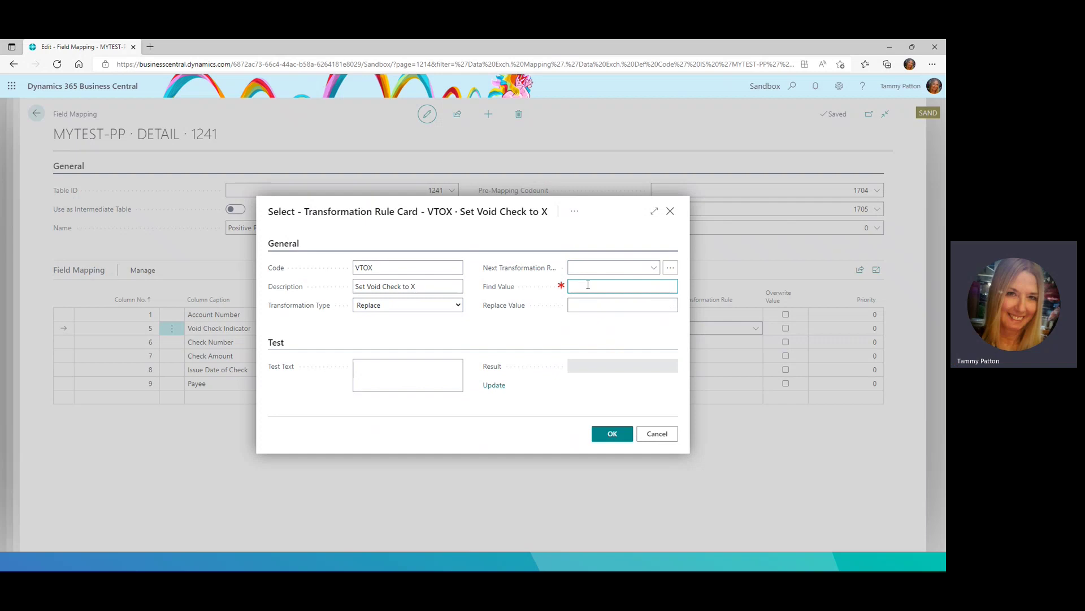
{"action": "type", "text": "V"}
{"action": "left_click", "coordinate": [584, 304]}
{"action": "type", "text": "X"}
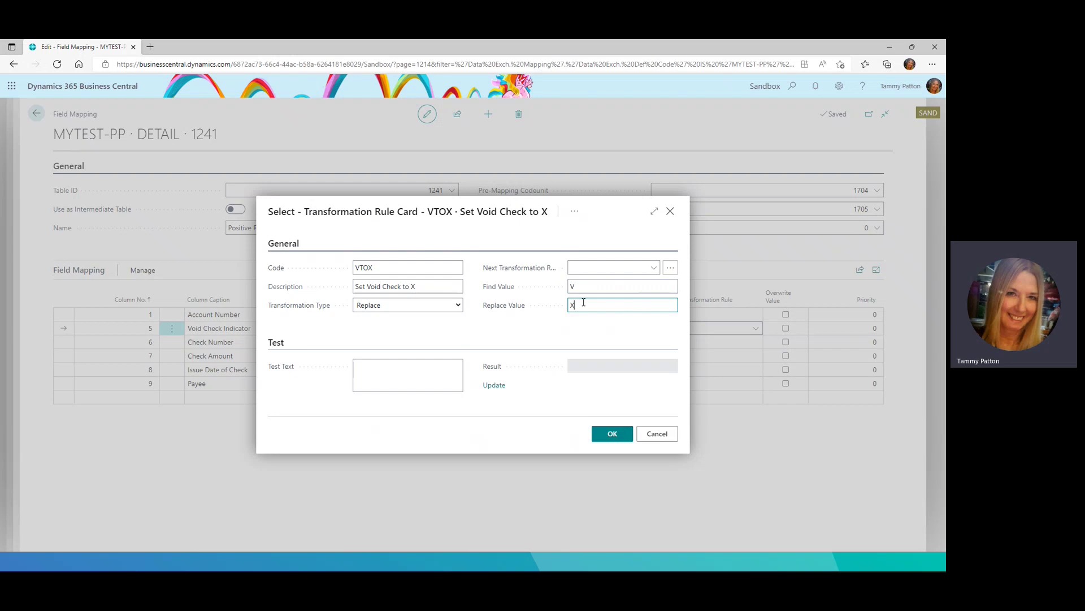
Test the VTOX rule on the sample text V and on the sample text O.
{"action": "left_click", "coordinate": [423, 365]}
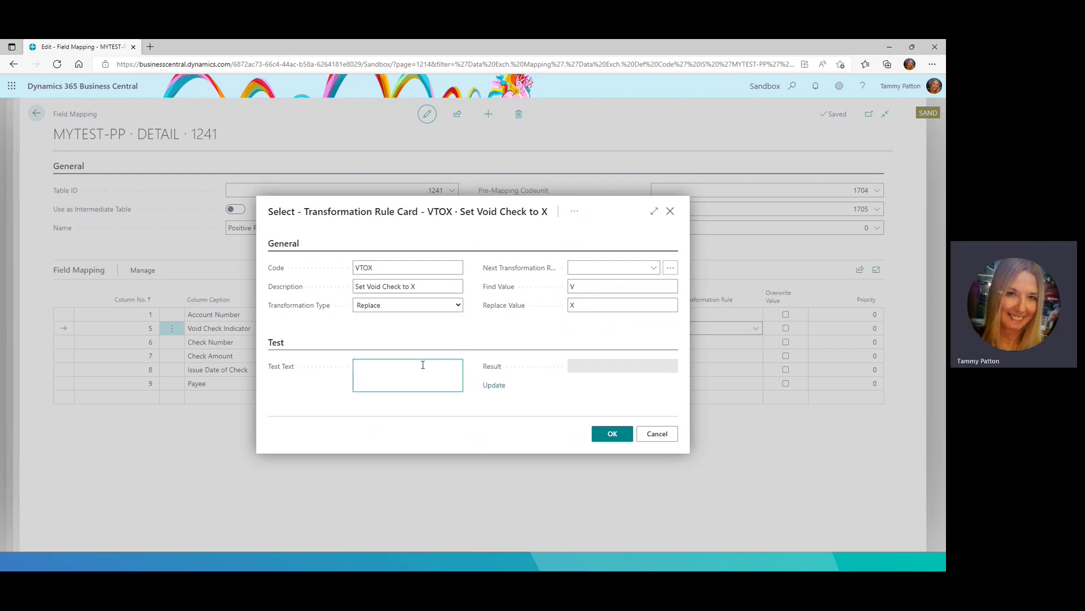
{"action": "type", "text": "V"}
{"action": "left_click", "coordinate": [496, 385]}
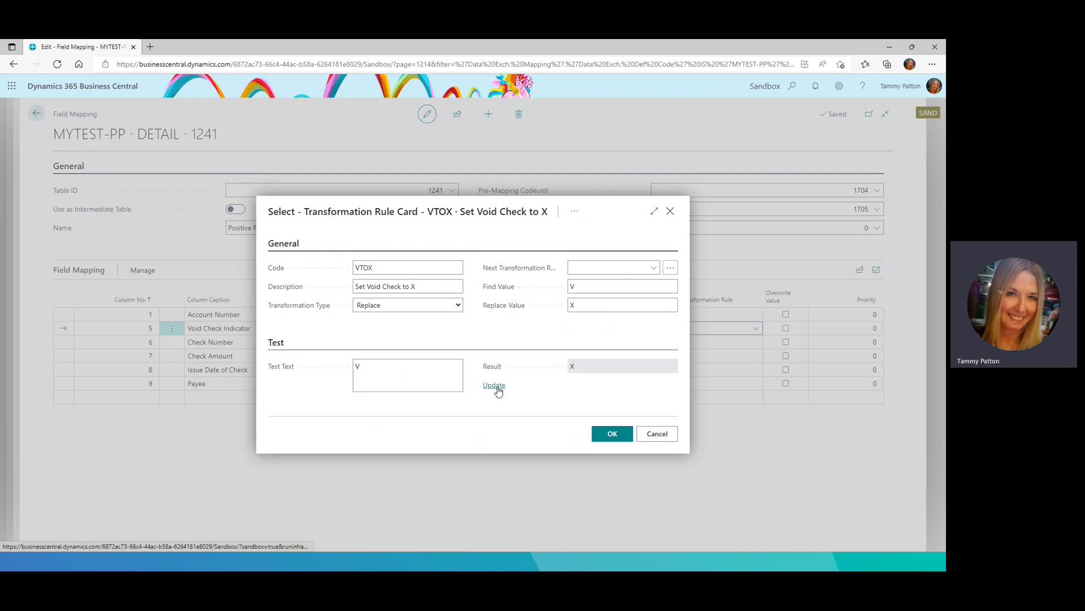
{"action": "left_click", "coordinate": [360, 366]}
{"action": "double_click", "coordinate": [358, 366]}
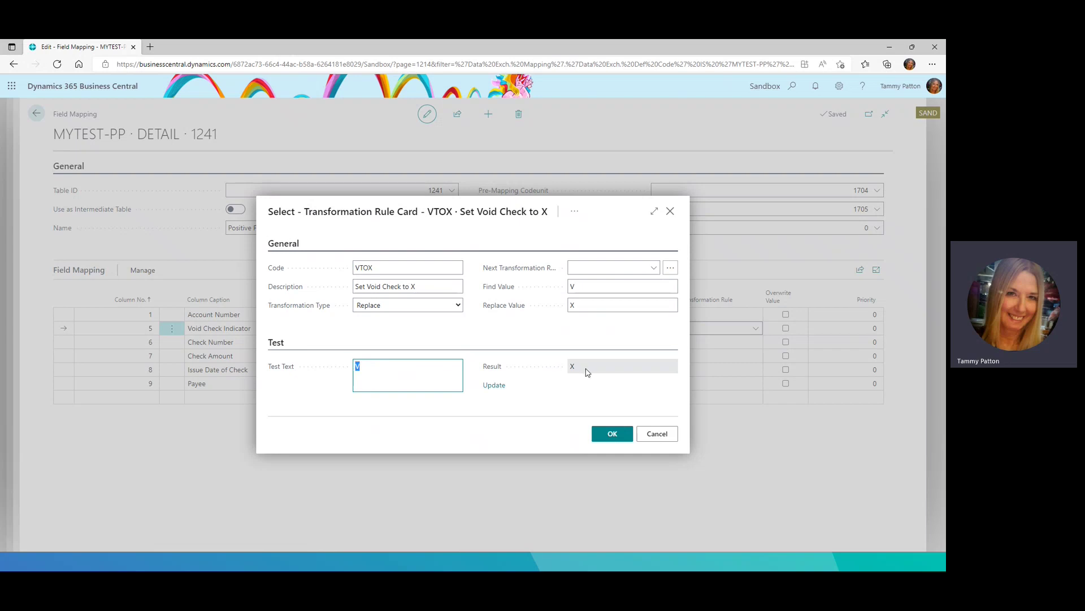
{"action": "left_click", "coordinate": [497, 387]}
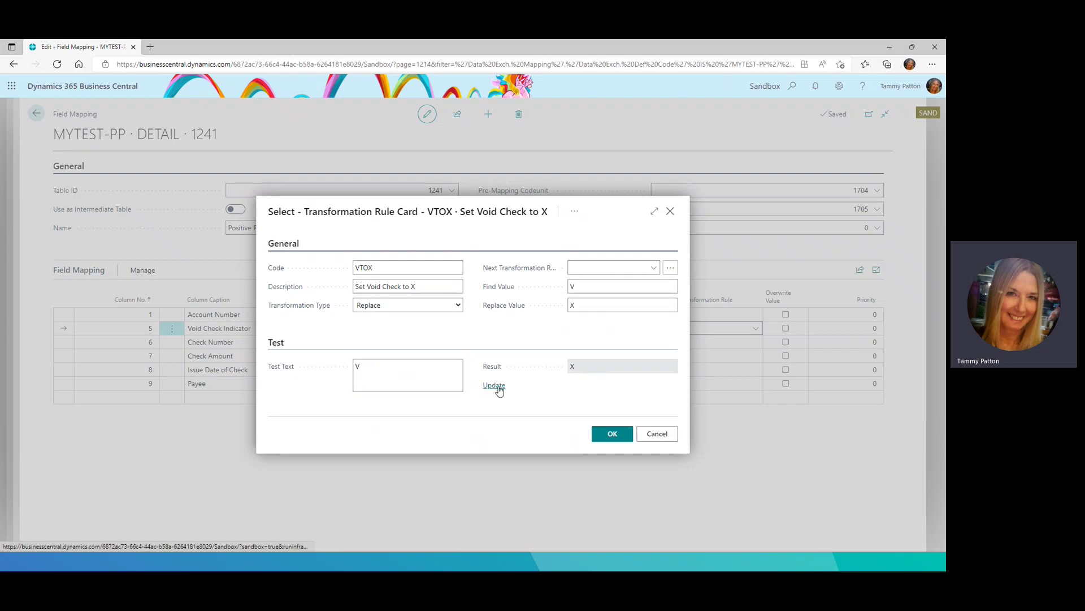
{"action": "left_click", "coordinate": [383, 368]}
{"action": "left_click_drag", "start_coordinate": [363, 368], "coordinate": [342, 369]}
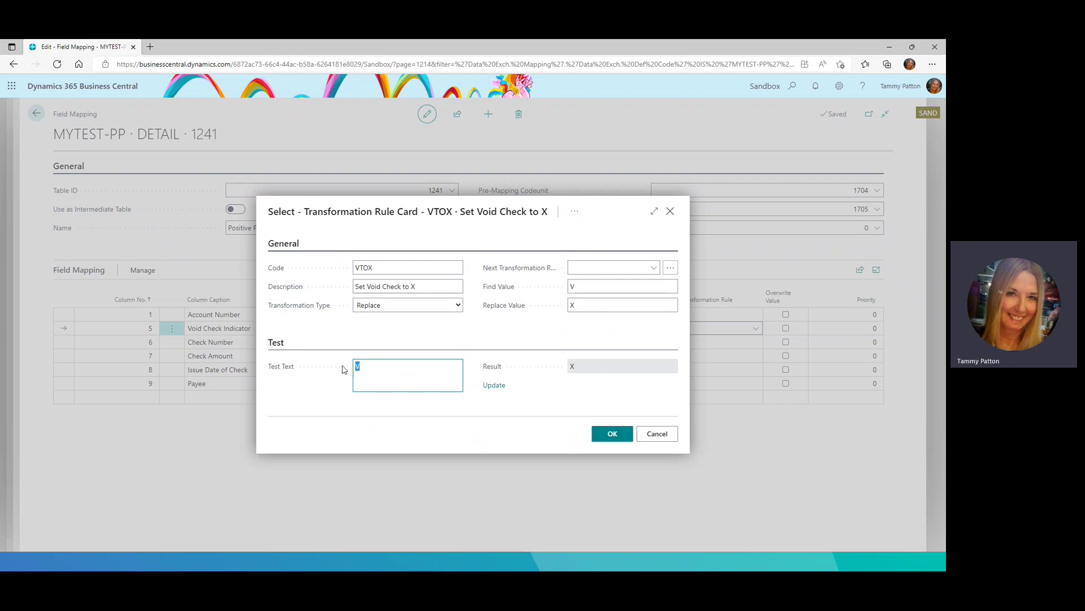
{"action": "type", "text": "O"}
{"action": "left_click", "coordinate": [503, 387]}
Accept VTOX as the Void Check Indicator row's transformation rule and return to the MYTEST-PP data exchange definition.
{"action": "left_click", "coordinate": [613, 434]}
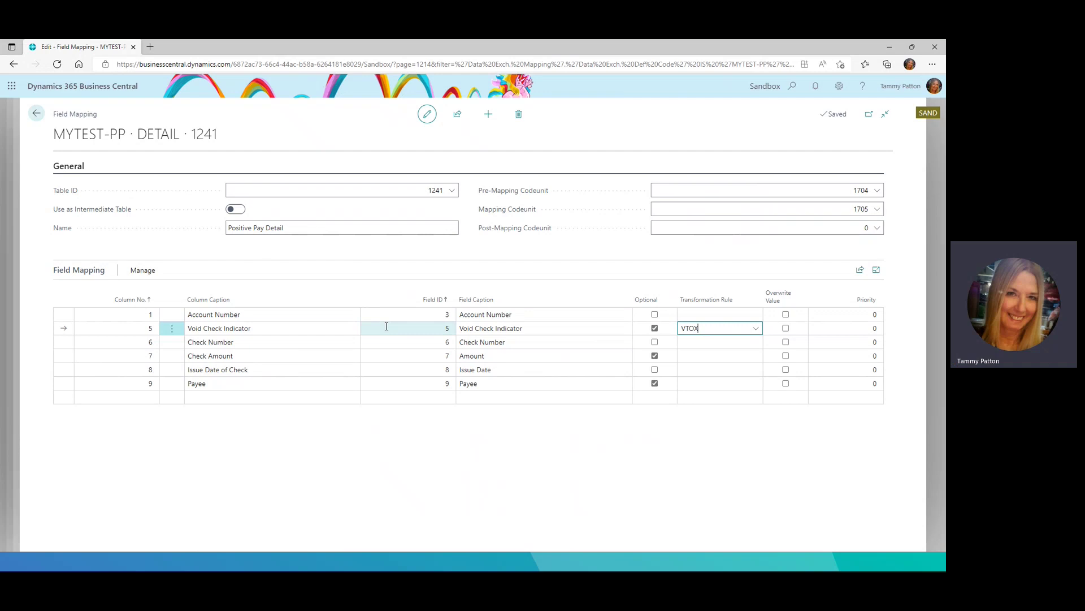
{"action": "left_click", "coordinate": [36, 115]}
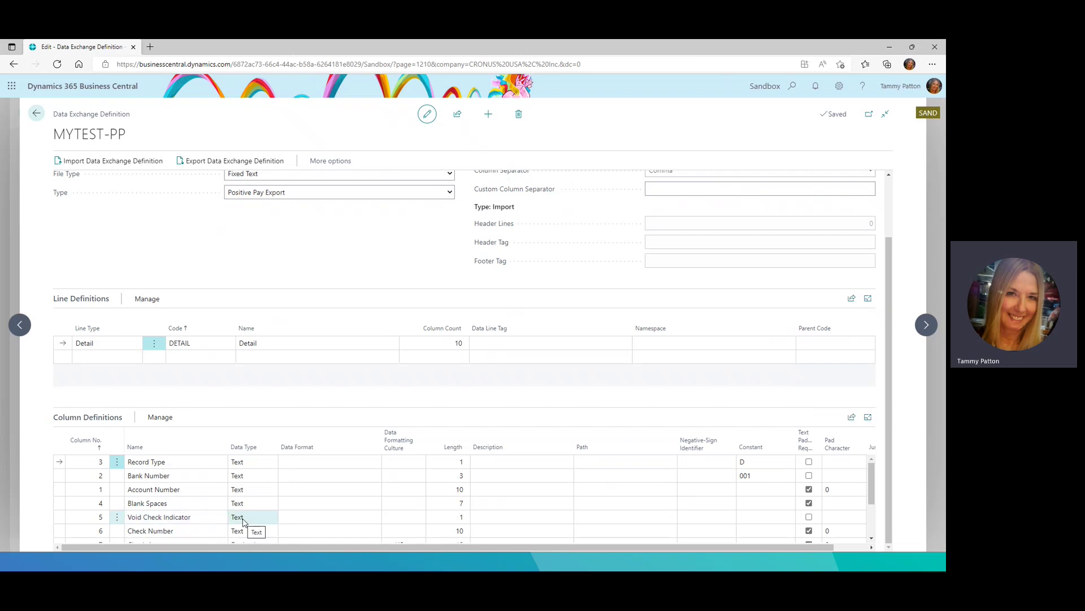
{"action": "scroll", "coordinate": [308, 417], "scroll_direction": "up", "scroll_amount": 3}
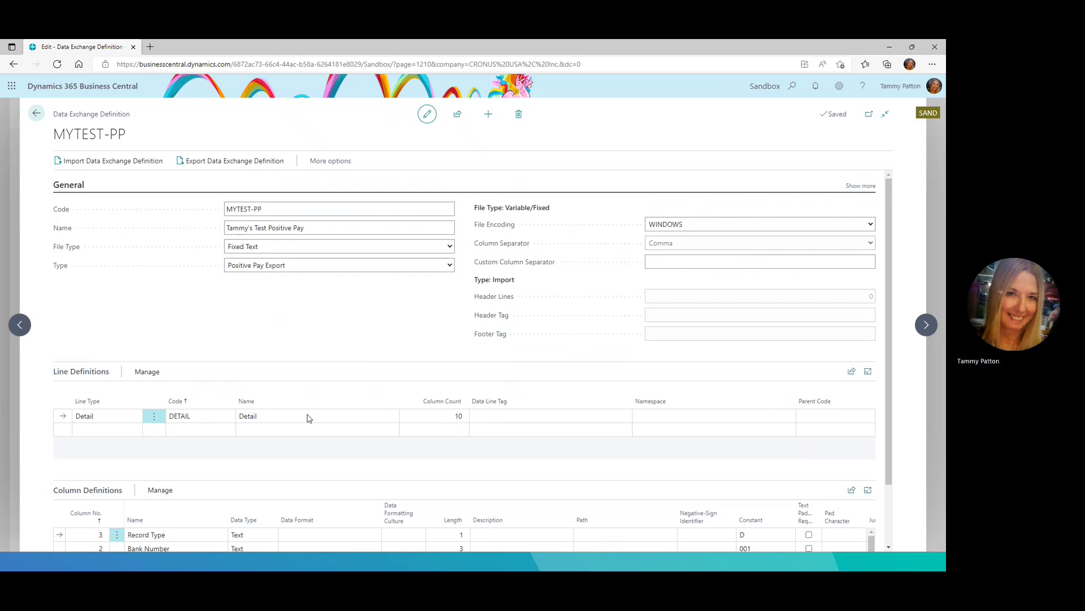
Leave the data exchange definitions, open the CHECKING bank account card and expand its Transfer settings.
{"action": "left_click", "coordinate": [37, 115]}
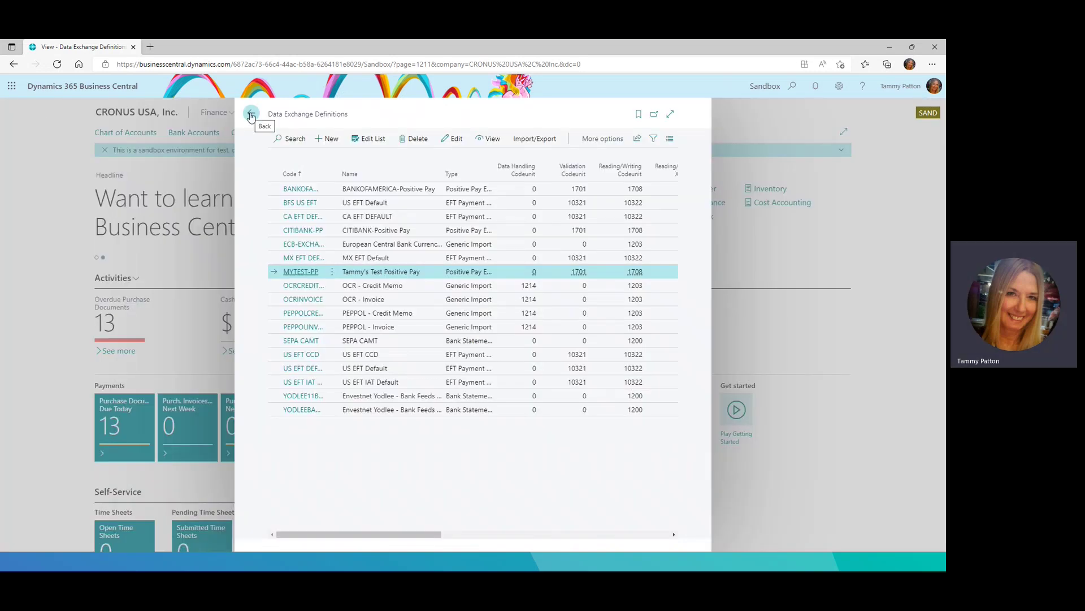
{"action": "left_click", "coordinate": [251, 116]}
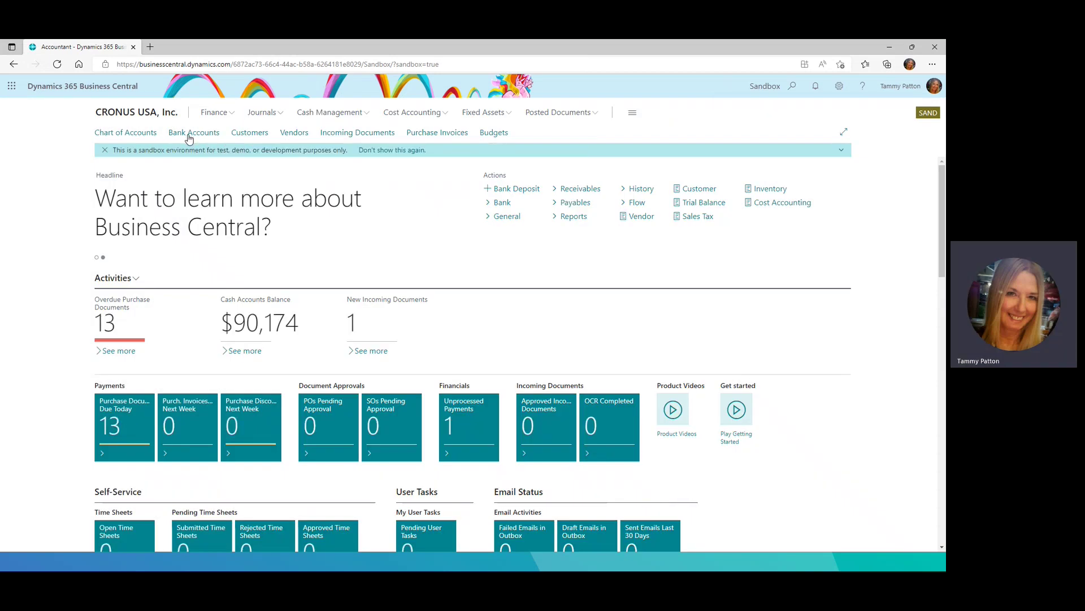
{"action": "left_click", "coordinate": [189, 136]}
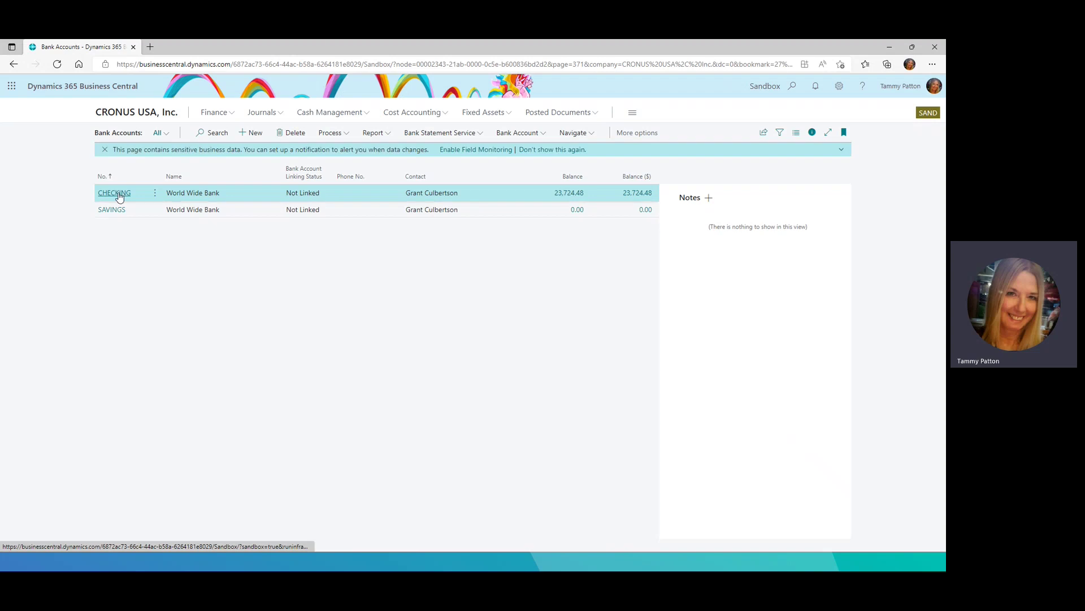
{"action": "left_click", "coordinate": [116, 193]}
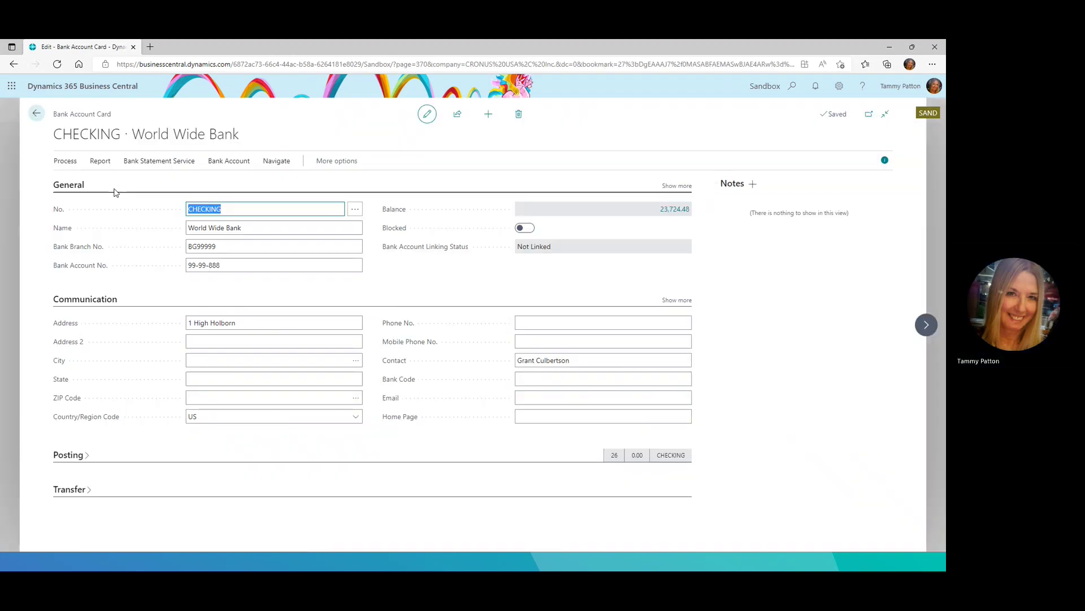
{"action": "left_click", "coordinate": [87, 490]}
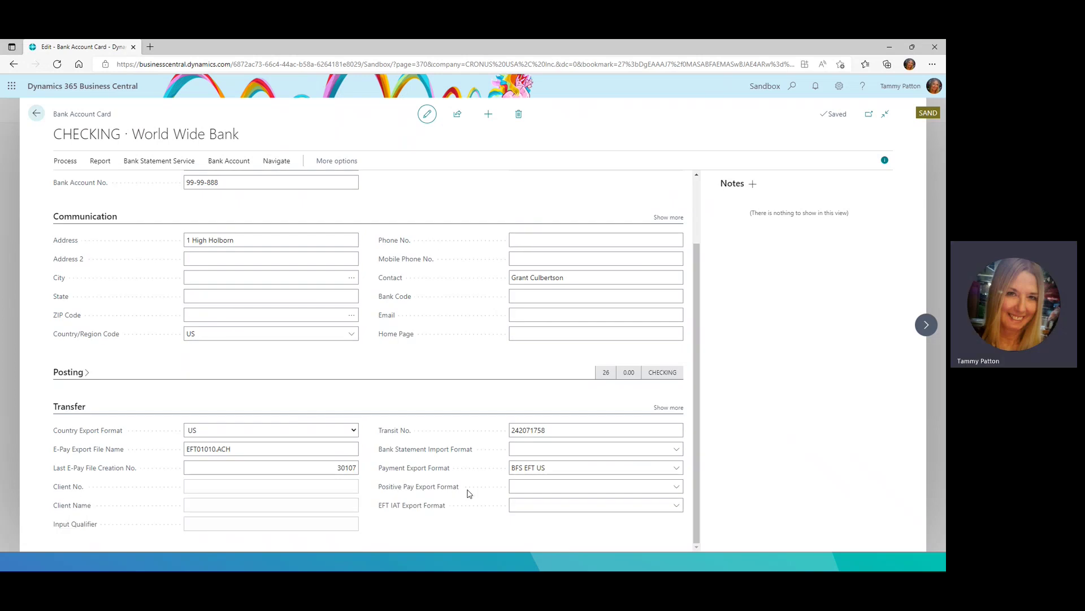
Create a new positive pay export format with code MYPOSPAY, name "My Positive Pay Test" and direction Export-Positive Pay.
{"action": "left_click", "coordinate": [678, 490]}
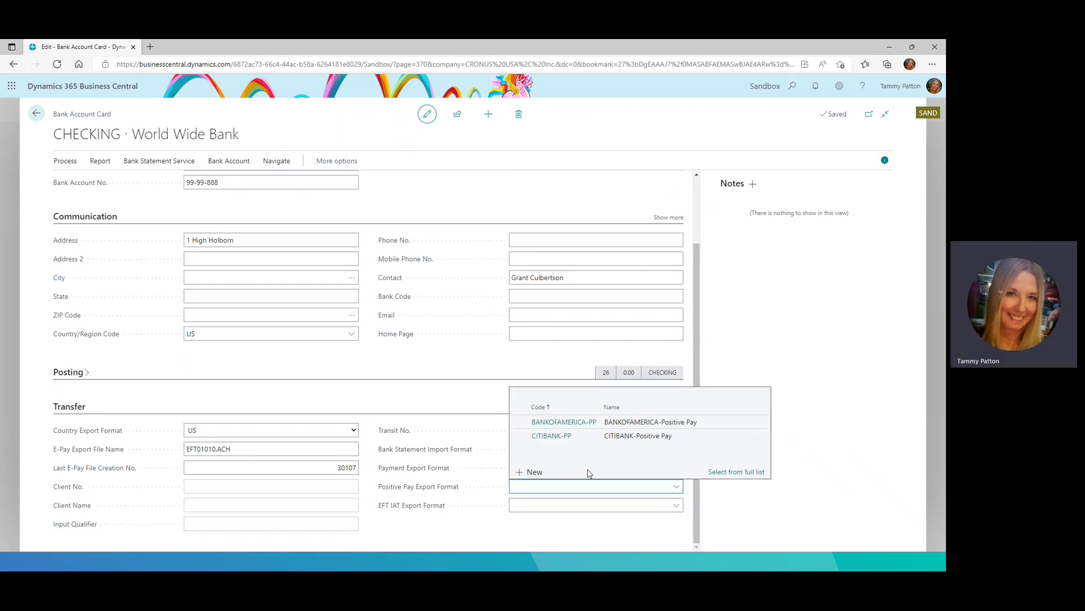
{"action": "left_click", "coordinate": [534, 472]}
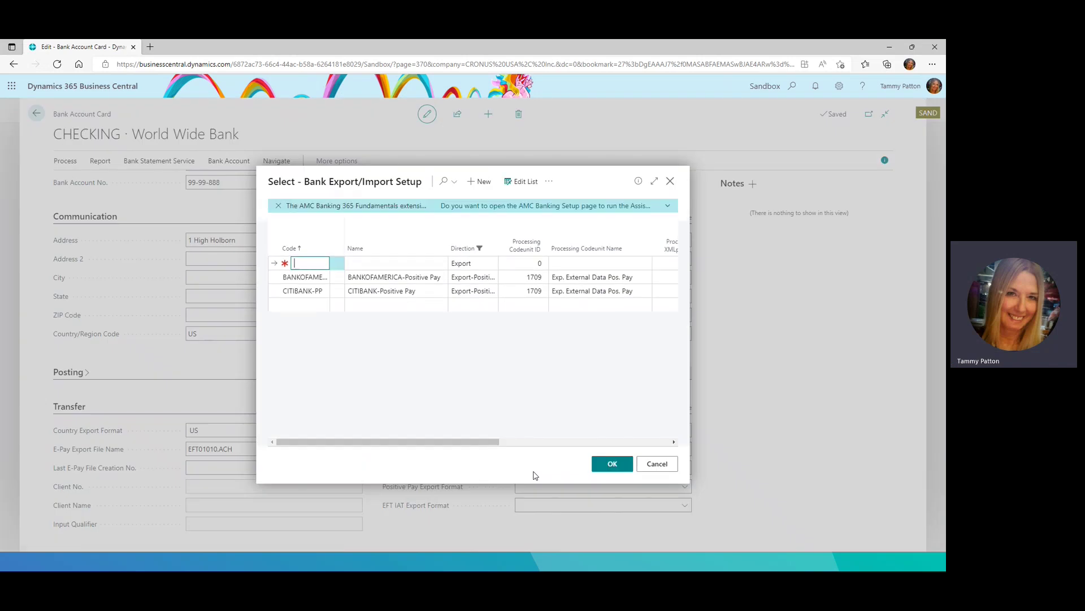
{"action": "type", "text": "my"}
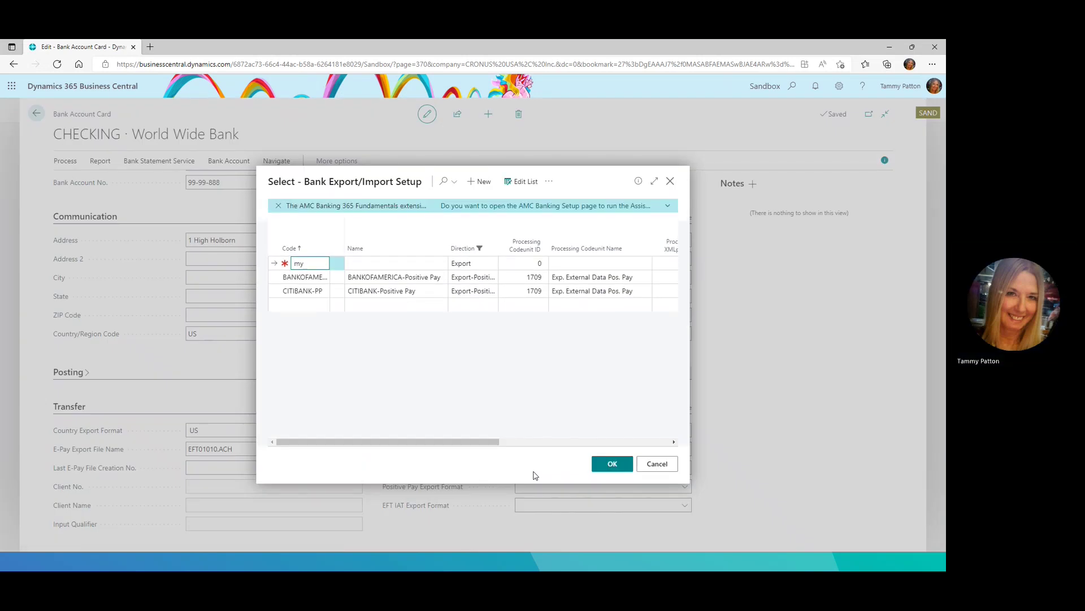
{"action": "type", "text": "pospay"}
{"action": "key", "text": "Tab"}
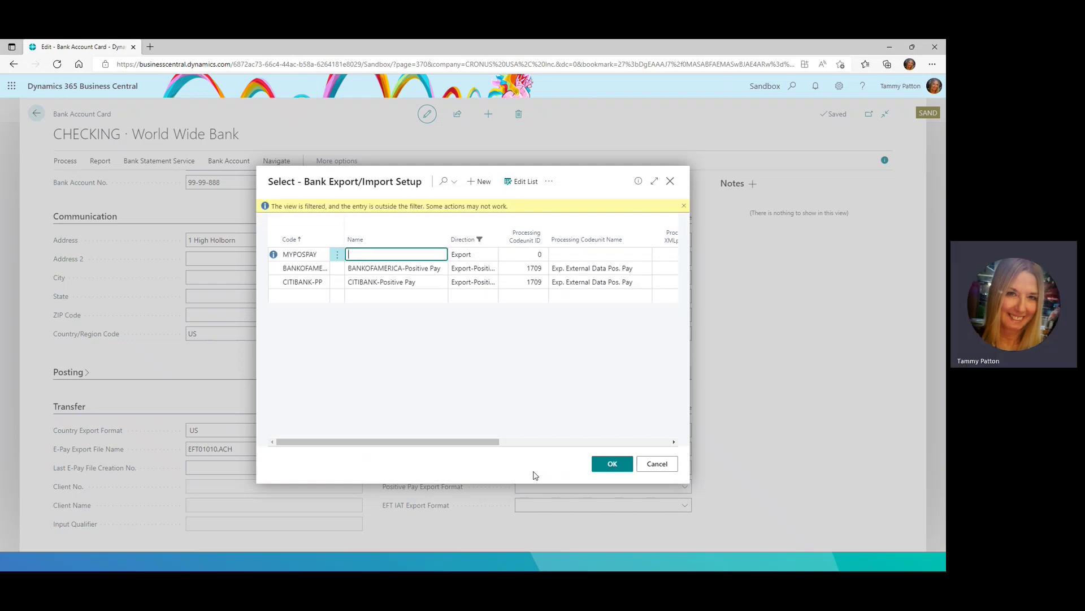
{"action": "type", "text": "My Positive Pay Test"}
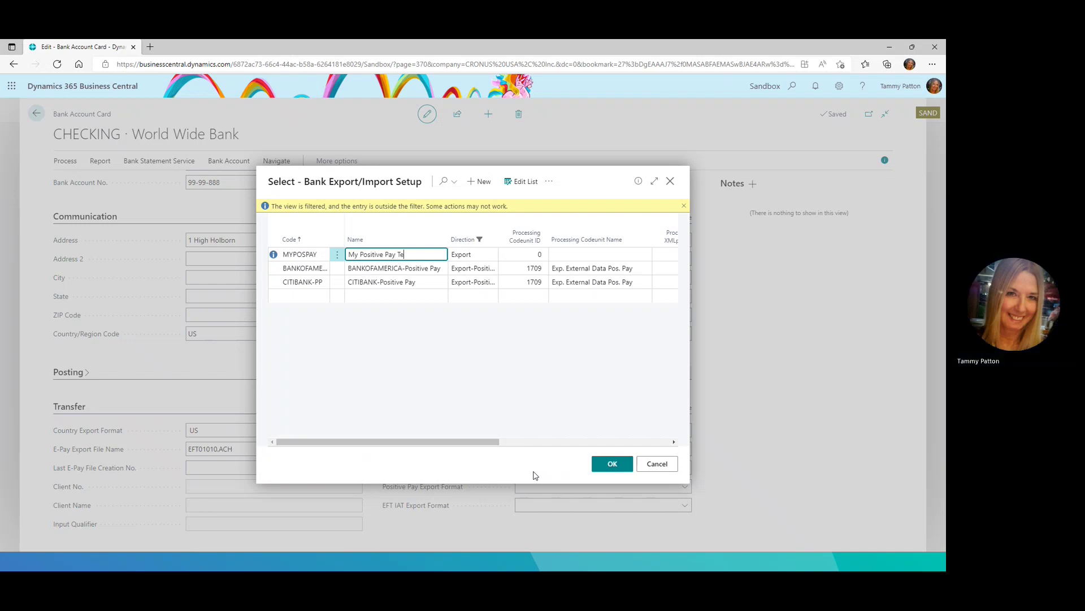
{"action": "key", "text": "Tab"}
{"action": "key", "text": "Down"}
{"action": "key", "text": "Down"}
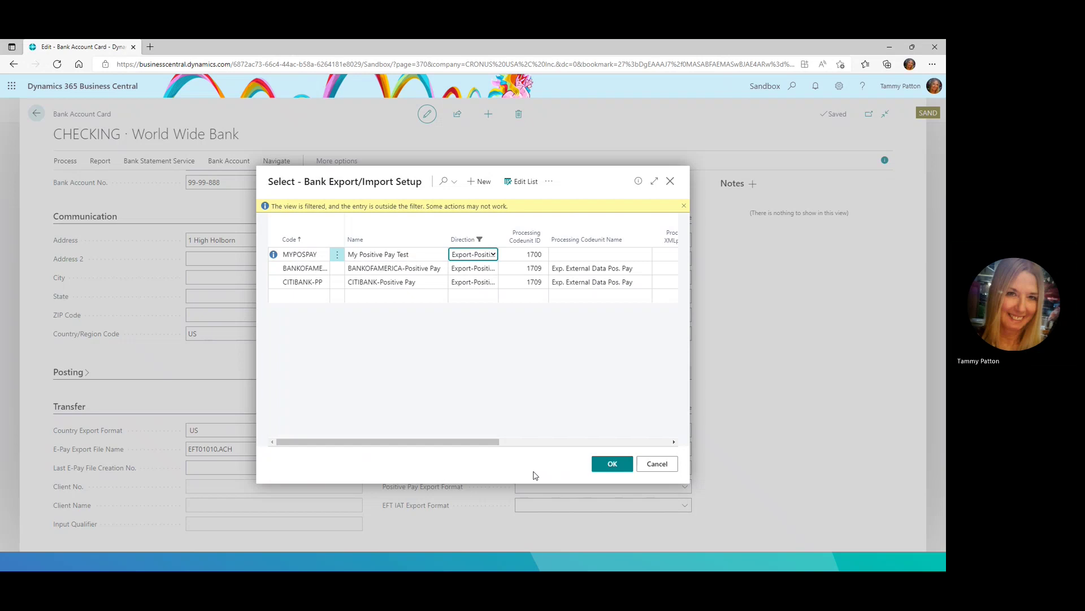
Set MYPOSPAY's data exchange definition code to MYTEST-PP and accept it as the CHECKING account's Positive Pay Export Format.
{"action": "key", "text": "Tab"}
{"action": "key", "text": "Tab"}
{"action": "key", "text": "Tab"}
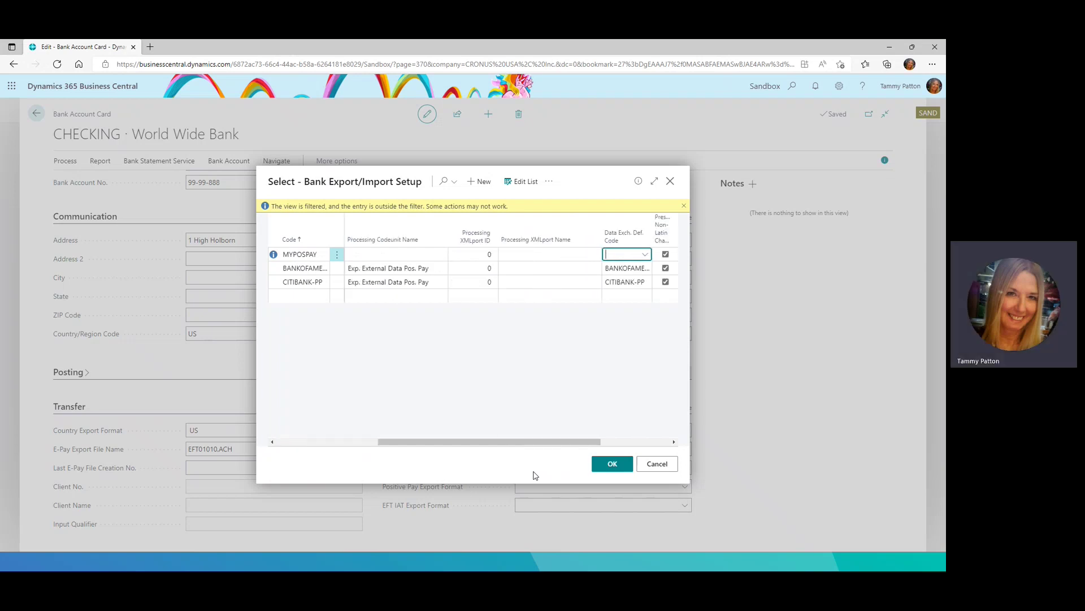
{"action": "left_click", "coordinate": [646, 255]}
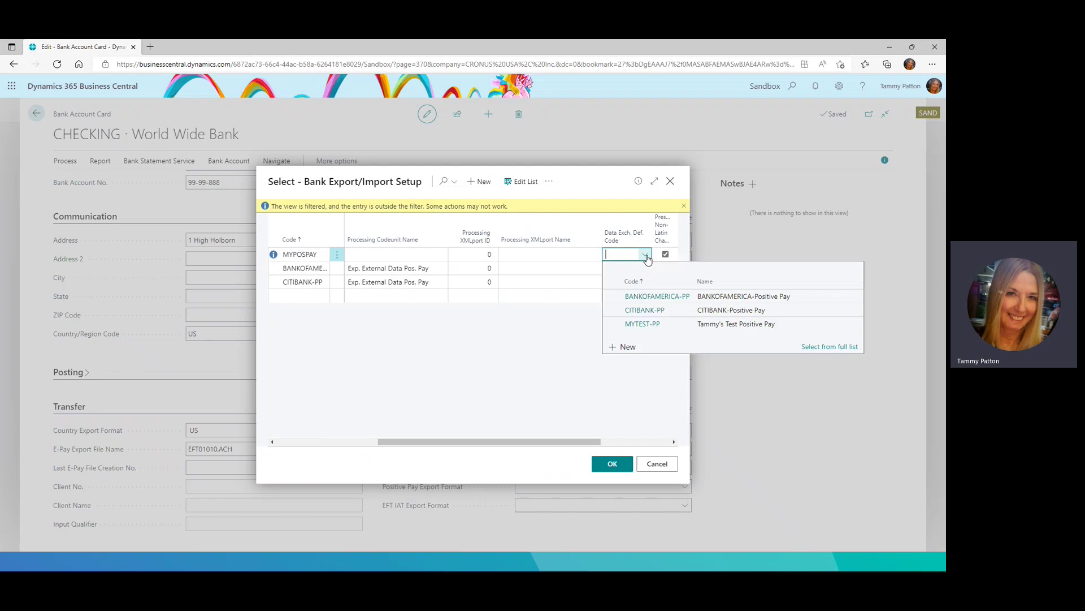
{"action": "left_click", "coordinate": [644, 324]}
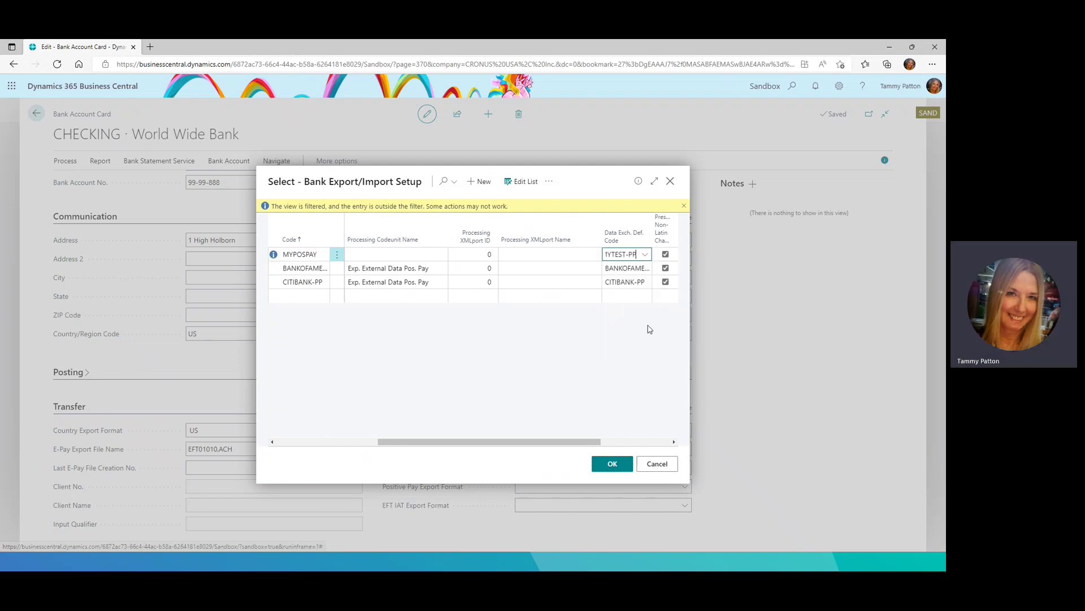
{"action": "left_click", "coordinate": [523, 274]}
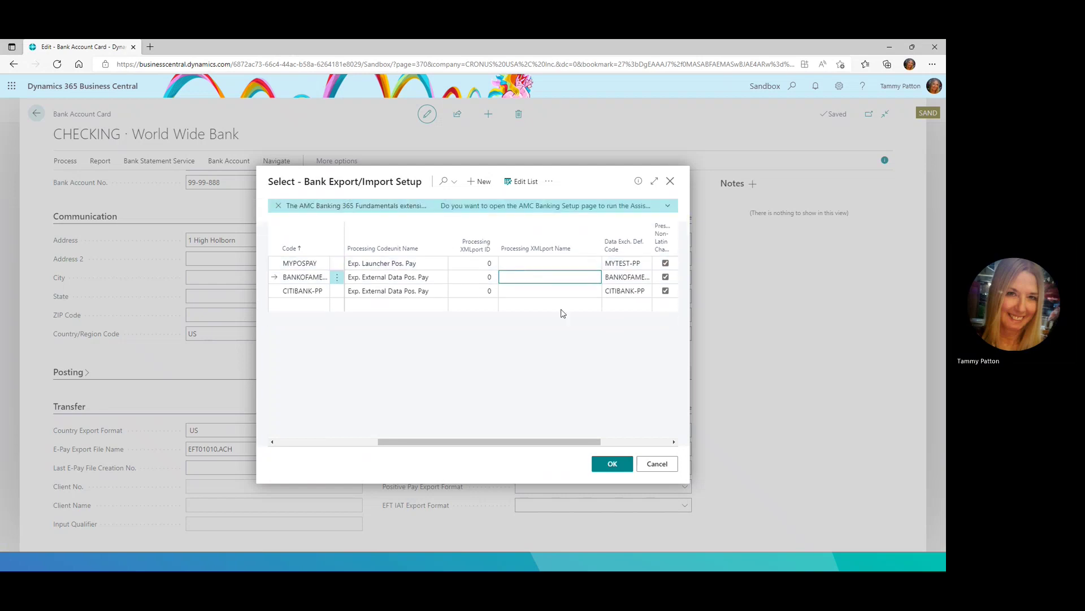
{"action": "left_click", "coordinate": [541, 265]}
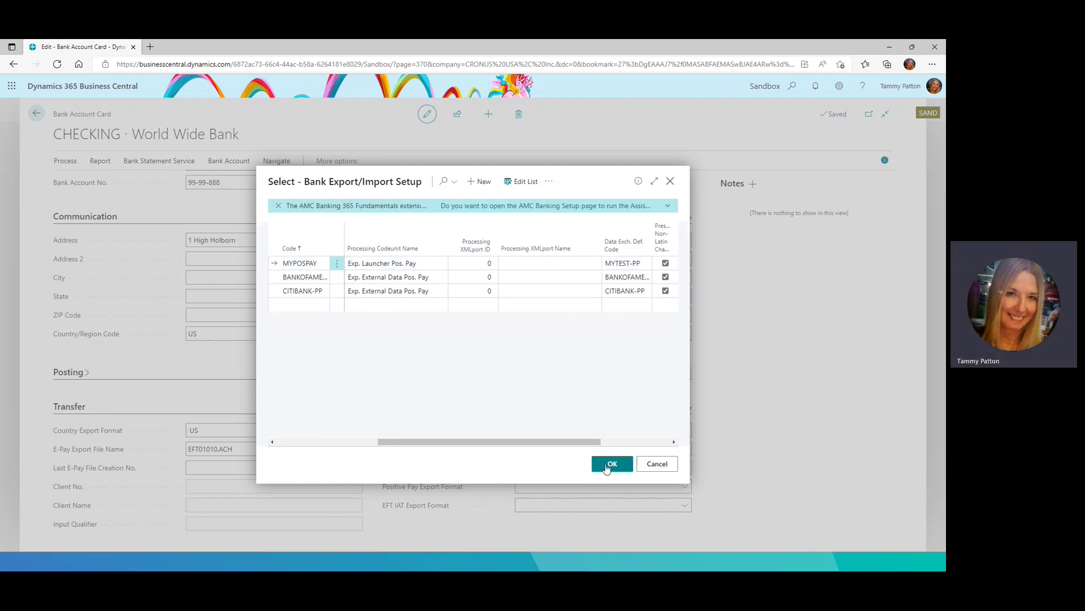
{"action": "left_click", "coordinate": [605, 467]}
{"action": "left_click", "coordinate": [587, 466]}
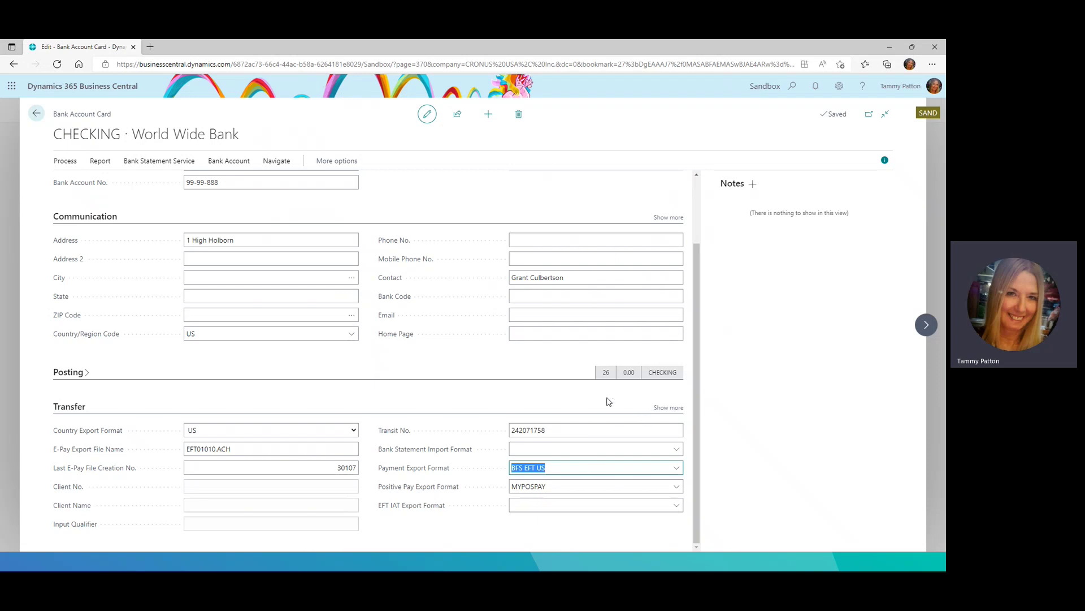
Open the Positive Pay Export for the CHECKING account and examine its Last Upload Date and Bank Payment Type options.
{"action": "left_click", "coordinate": [65, 163]}
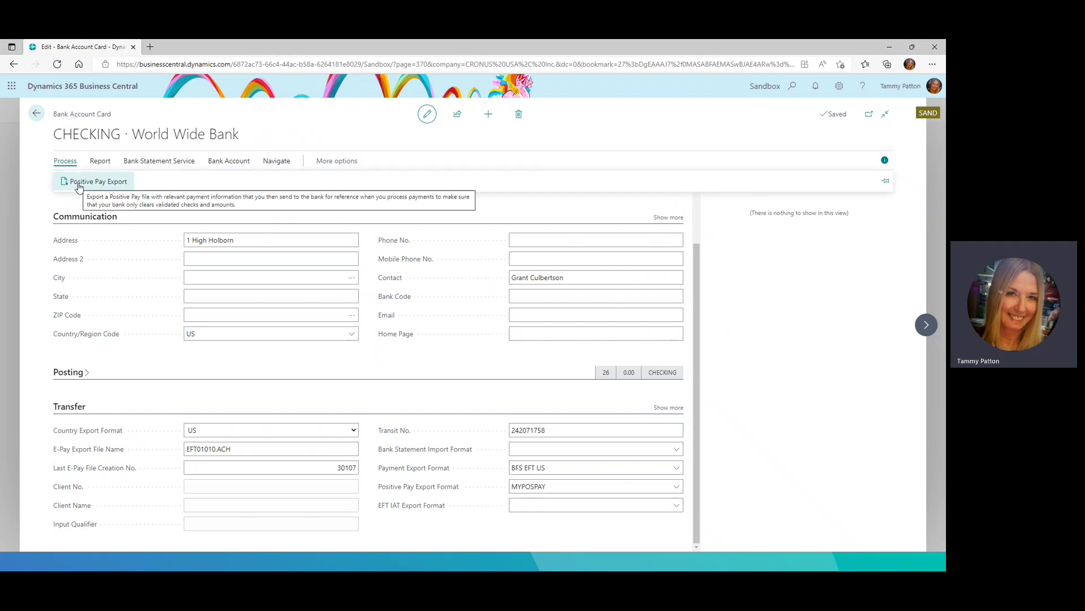
{"action": "left_click", "coordinate": [79, 182]}
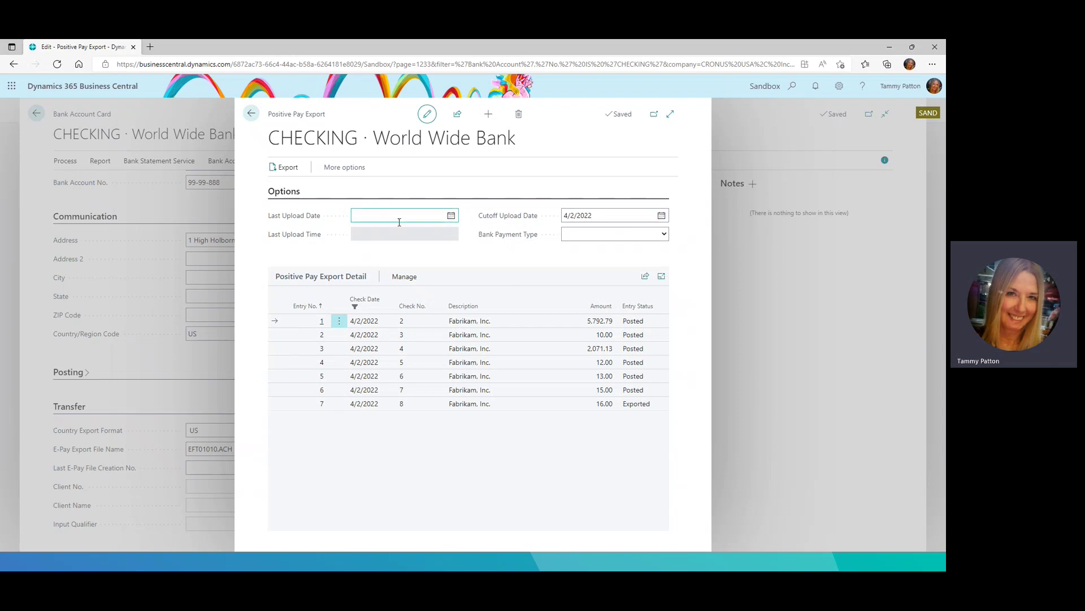
{"action": "left_click", "coordinate": [368, 216]}
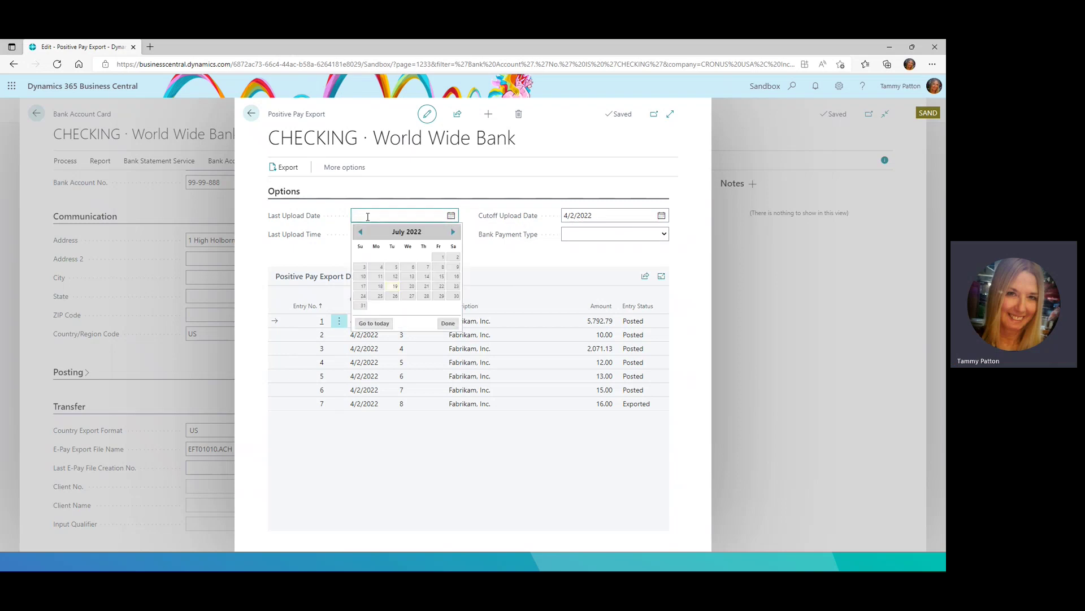
{"action": "left_click", "coordinate": [524, 265]}
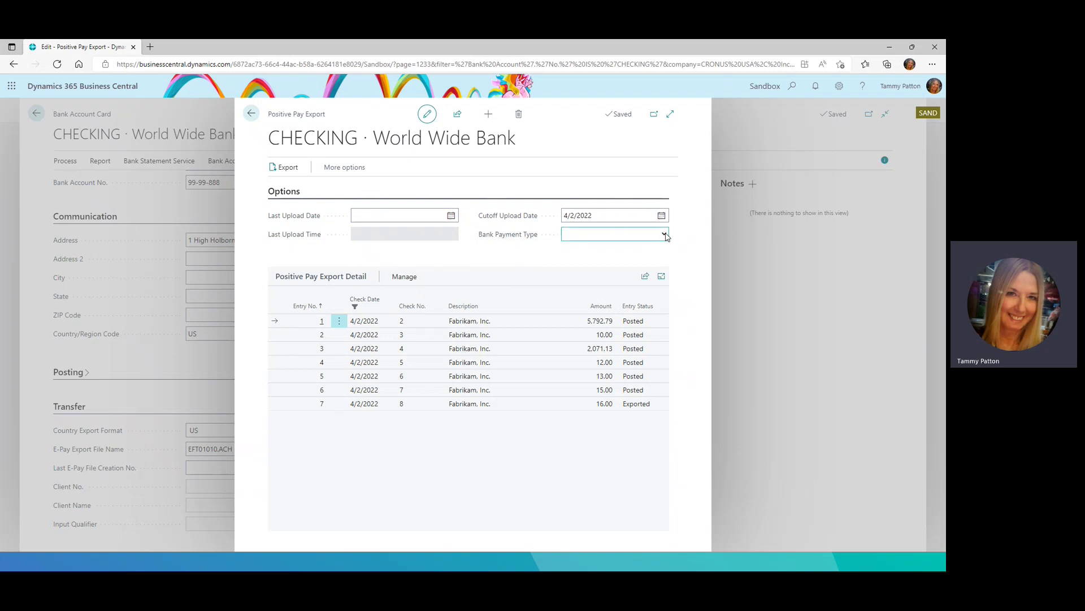
{"action": "left_click", "coordinate": [665, 235]}
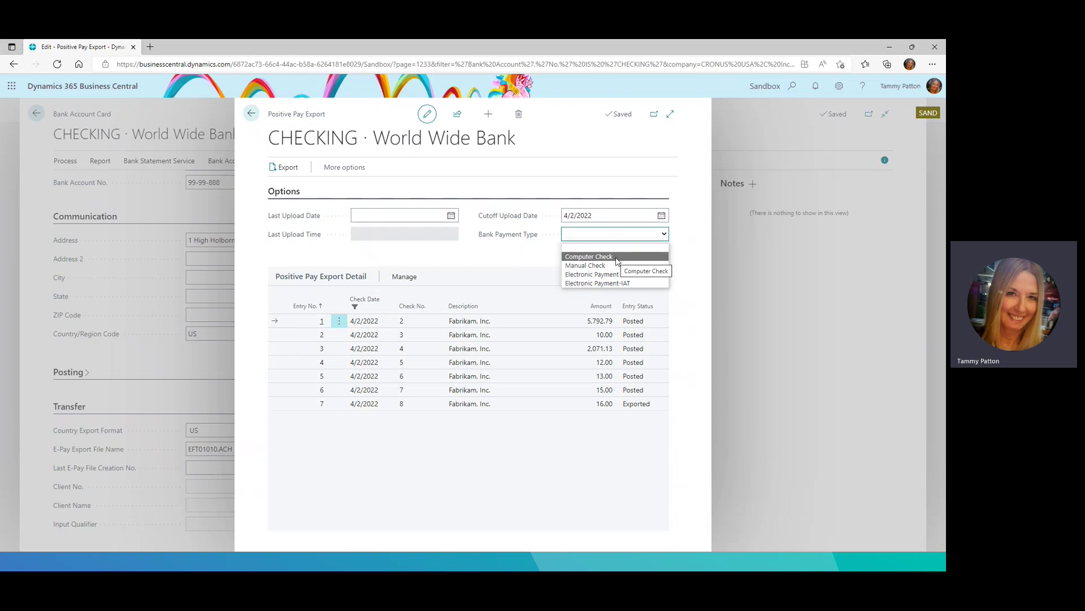
{"action": "key", "text": "Escape"}
{"action": "left_click", "coordinate": [405, 216]}
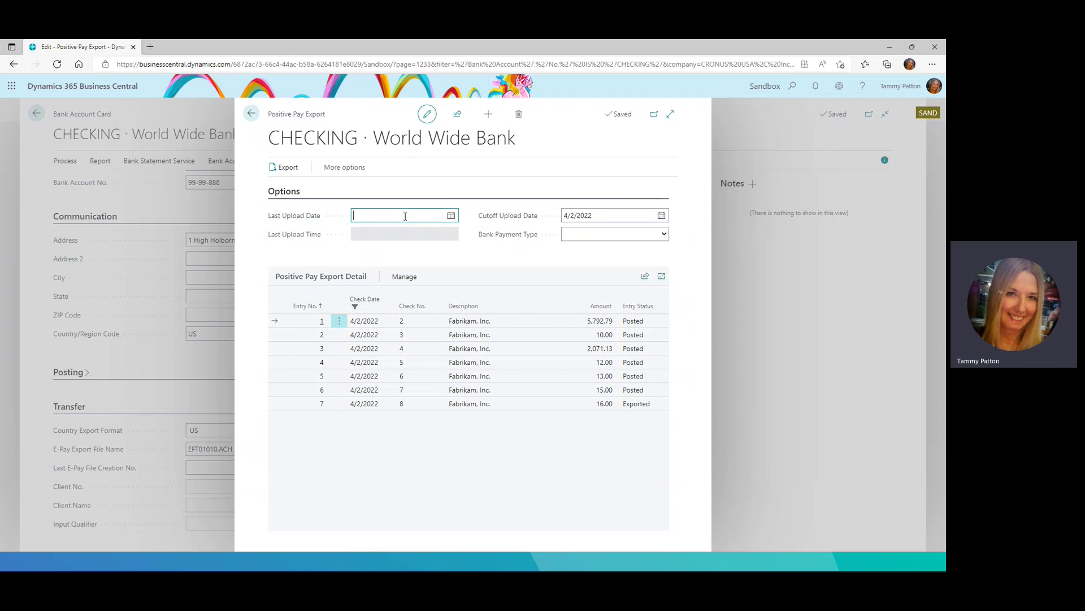
{"action": "left_click", "coordinate": [428, 190]}
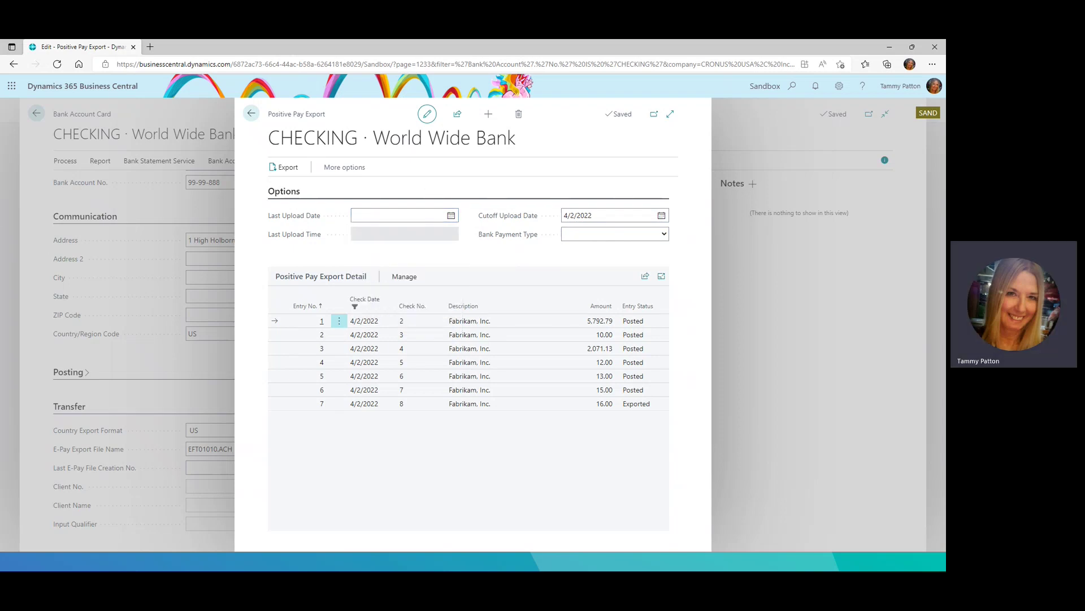